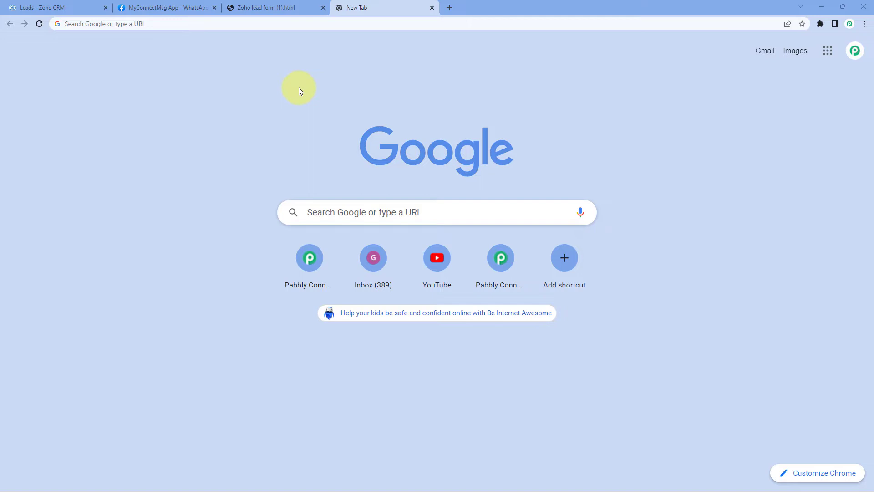
Go to pabbly.com/connect in the new Chrome tab.
click(97, 23)
text(pabbly.co)
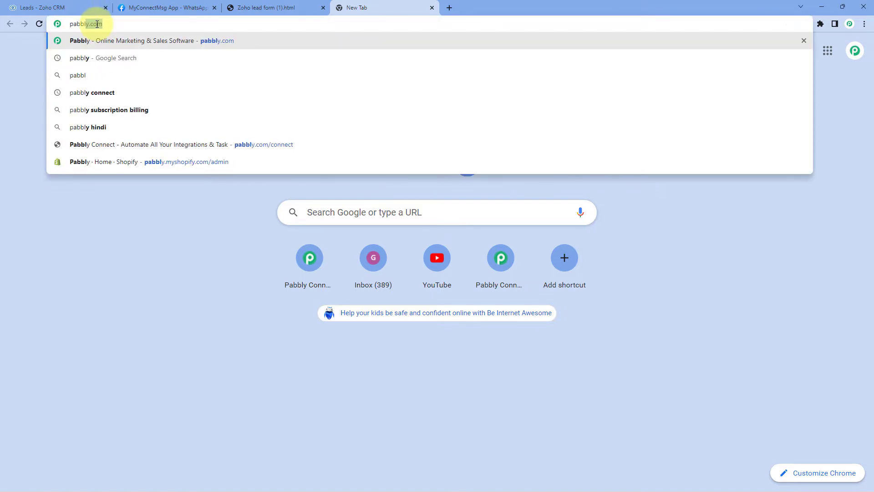
text(m/connect)
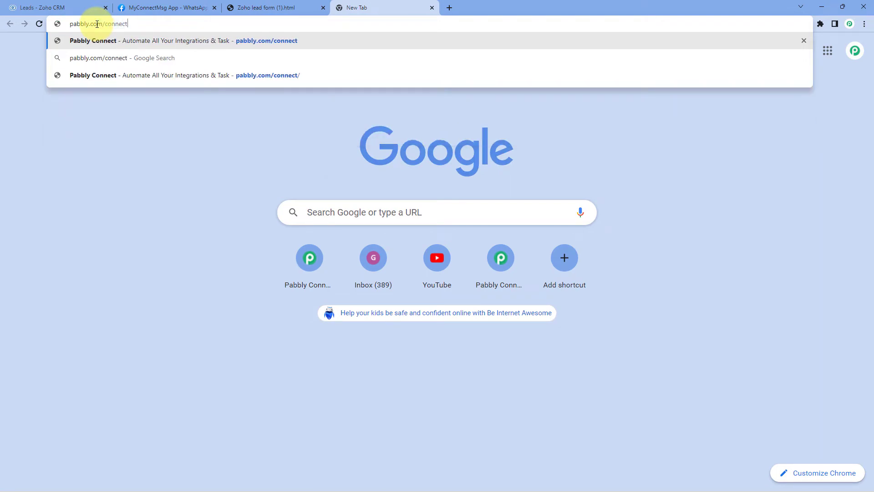
key(Return)
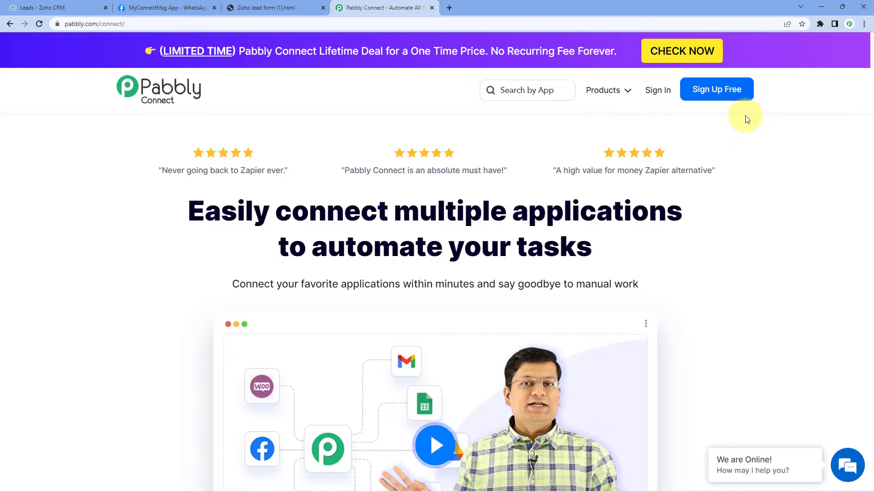
Sign in and launch Pabbly Connect from the All Apps page.
click(651, 91)
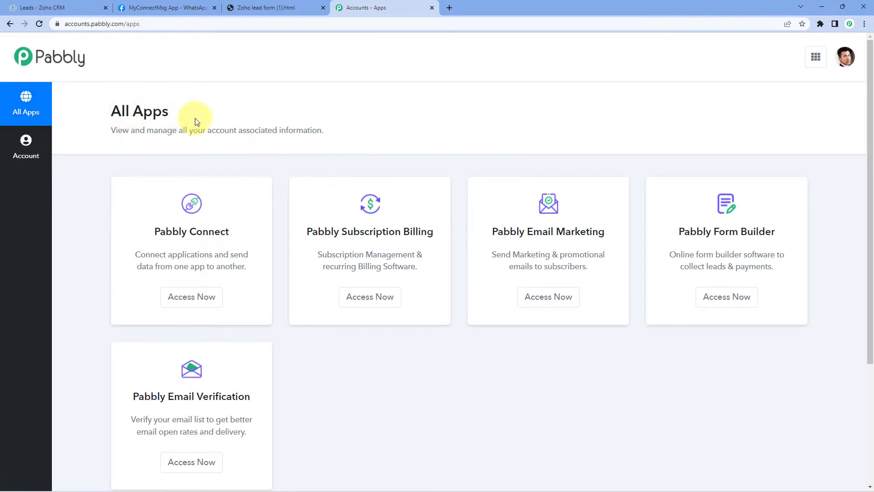
click(179, 301)
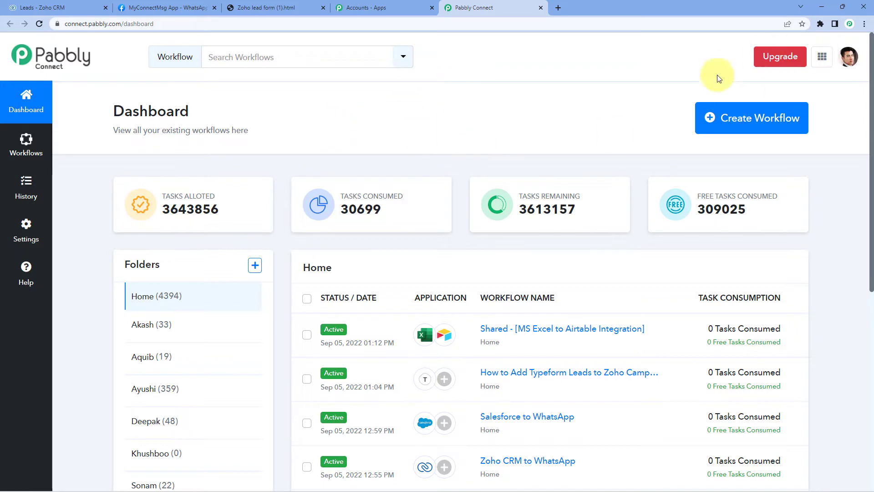
Create a new workflow named 'Zoho CRM to WhatsApp'.
click(739, 112)
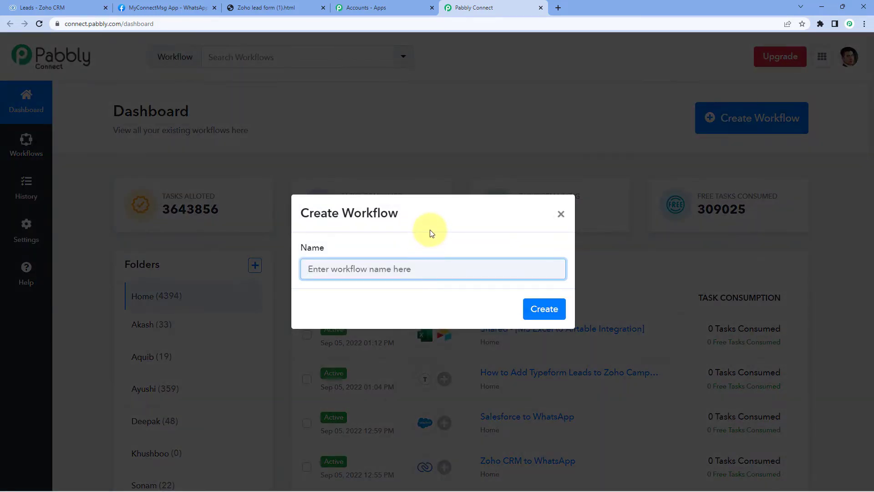
text(Zoho CRM to WhatsApp)
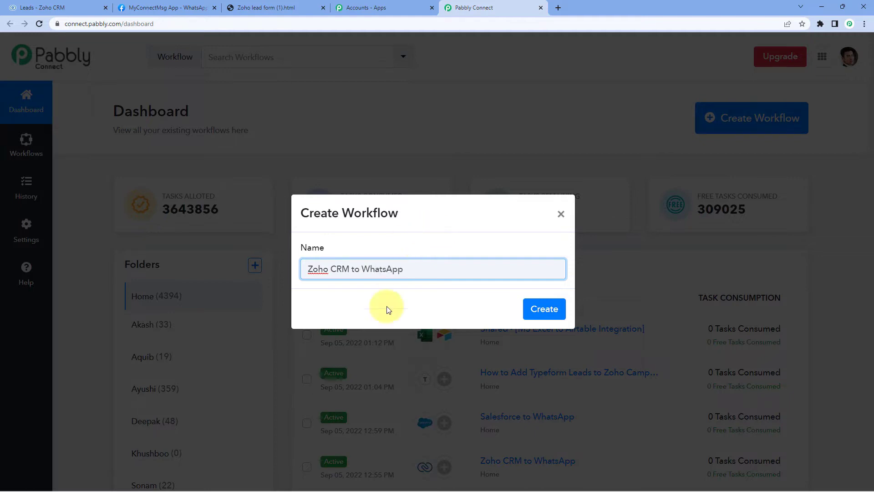
click(549, 307)
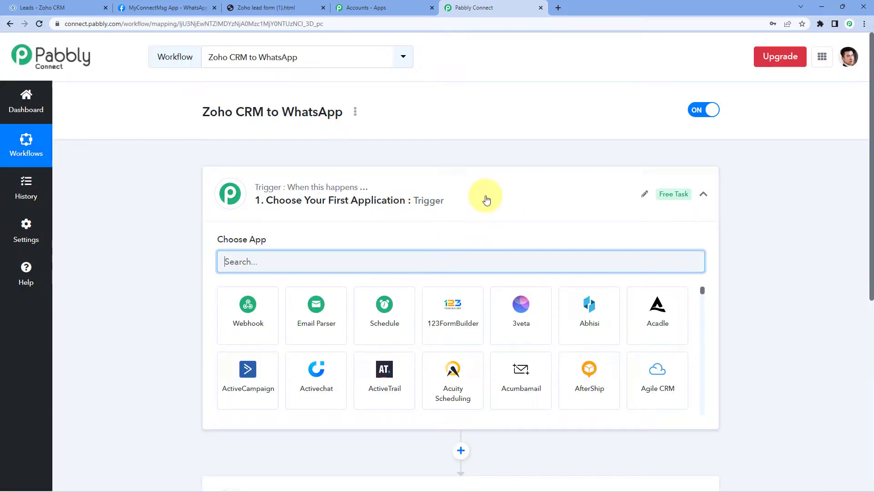
click(444, 195)
scroll(173, 180, down, 1)
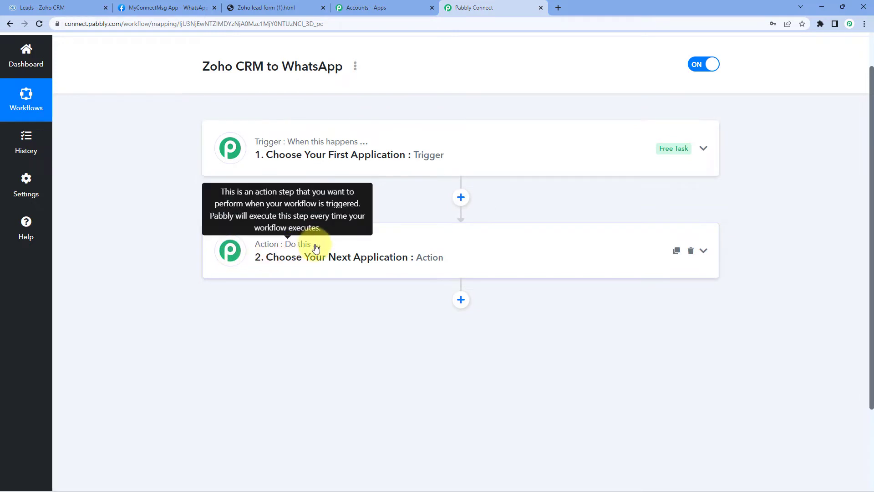
drag(376, 156, 381, 156)
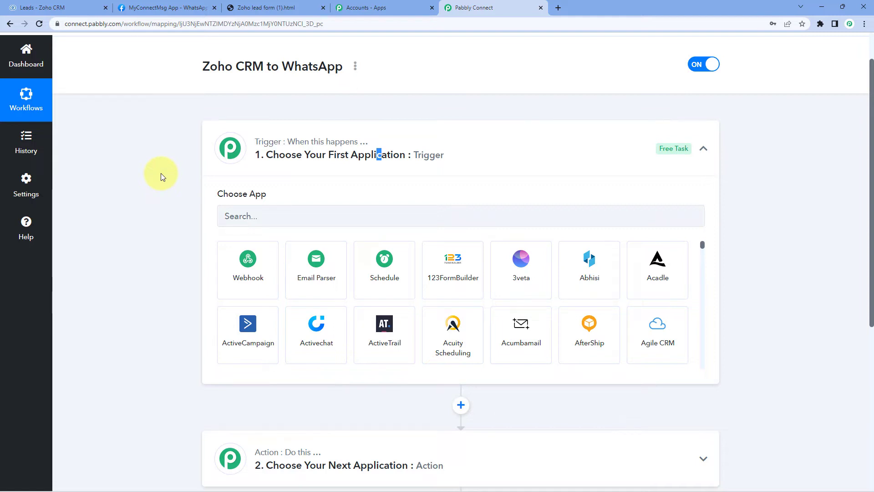
scroll(250, 198, down, 2)
Choose Zoho CRM as the trigger app with the New Module Entry (Instant) event.
click(278, 121)
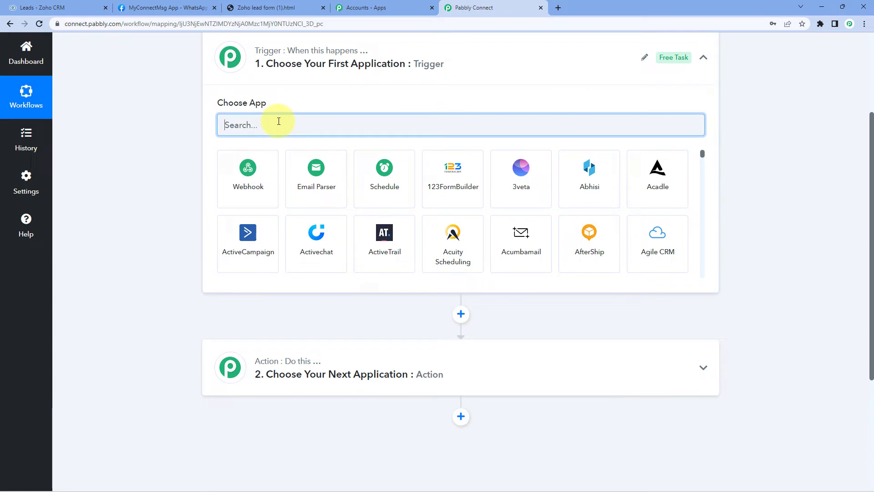
text(Zoho CRM)
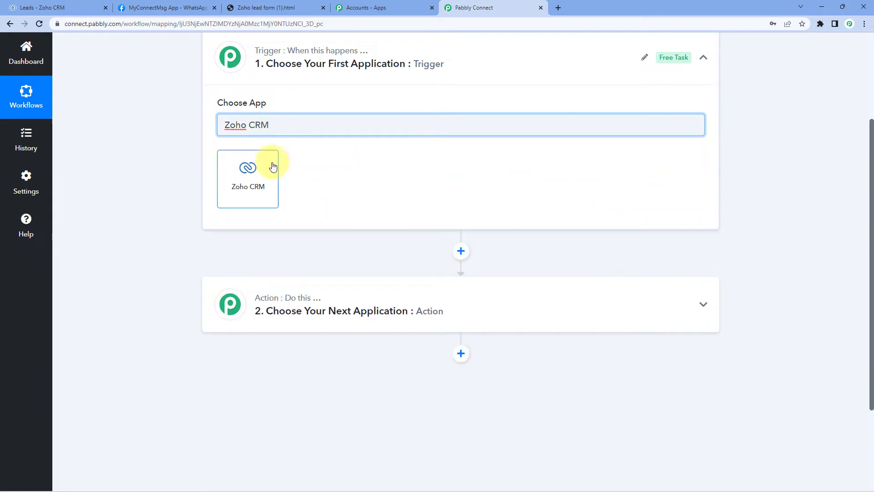
click(269, 165)
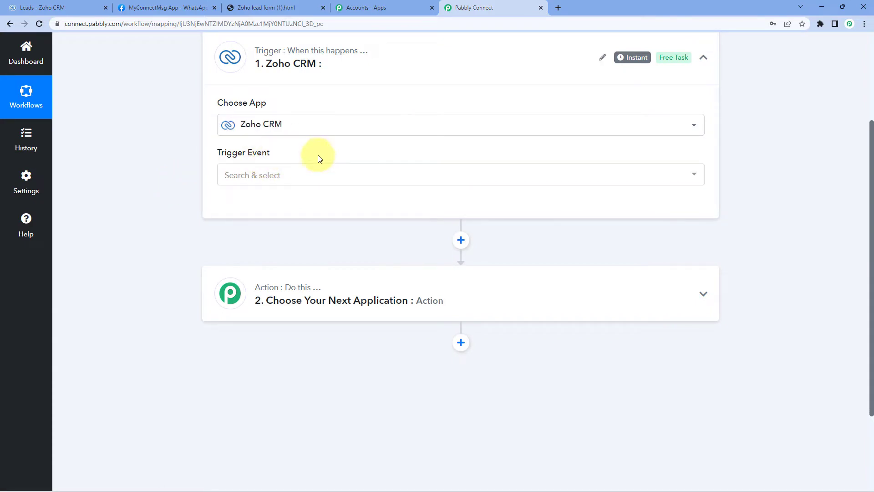
click(292, 176)
scroll(187, 177, down, 1)
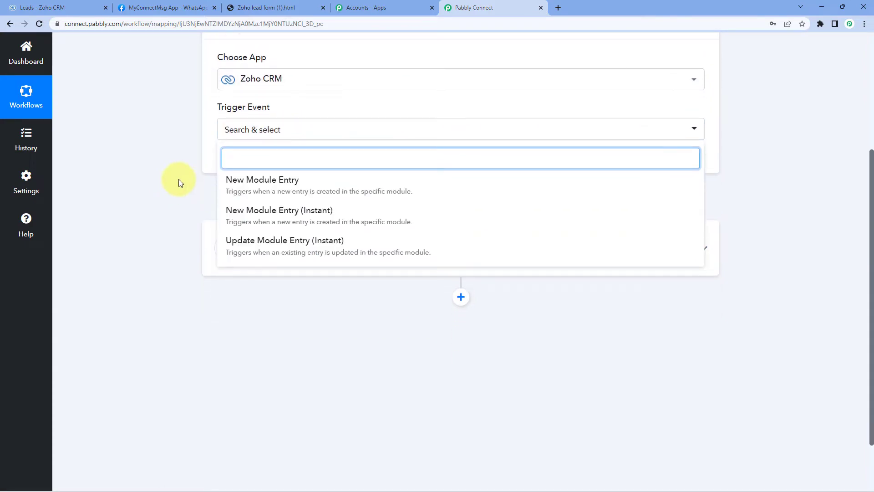
click(341, 214)
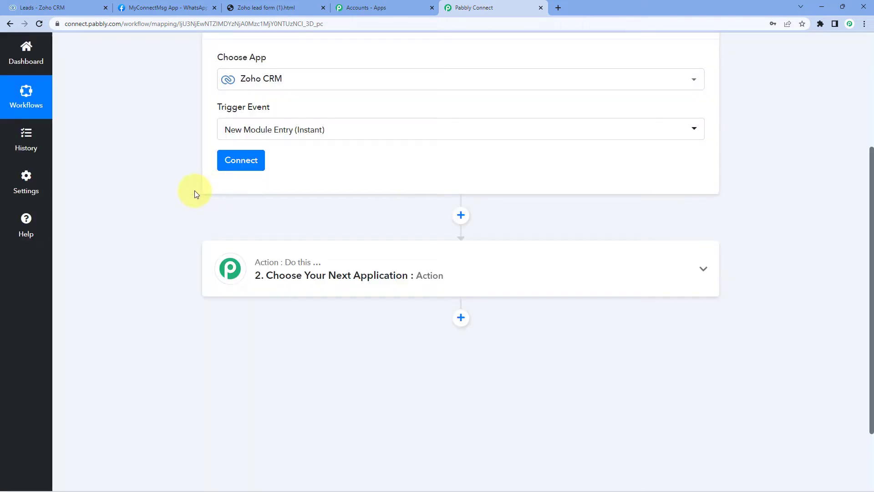
Add a new Zoho CRM connection up to the Domain prompt, then switch to the Leads tab.
click(231, 167)
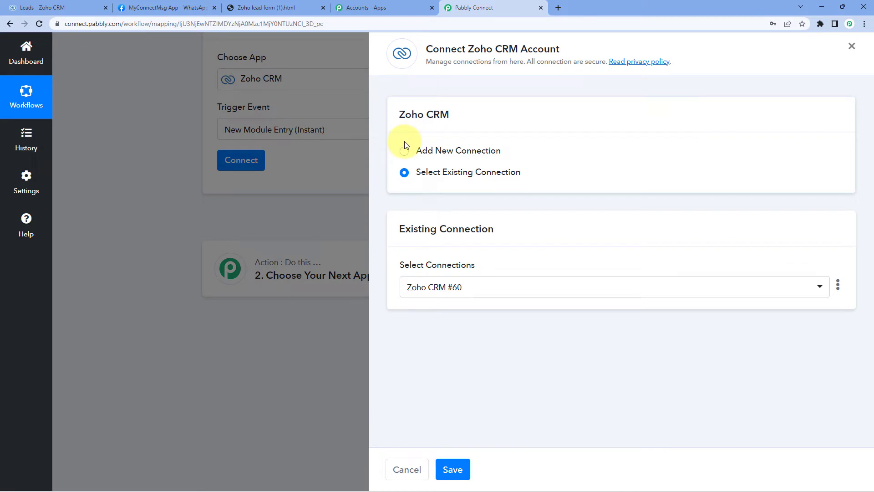
click(404, 151)
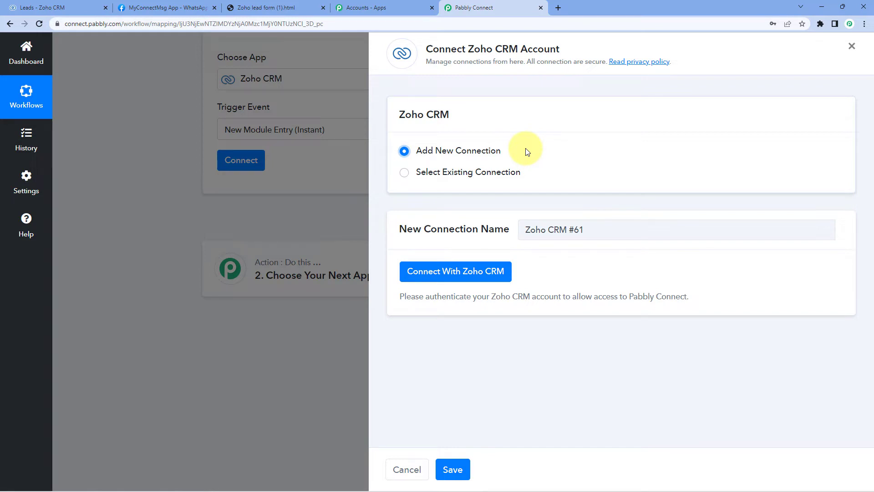
click(444, 276)
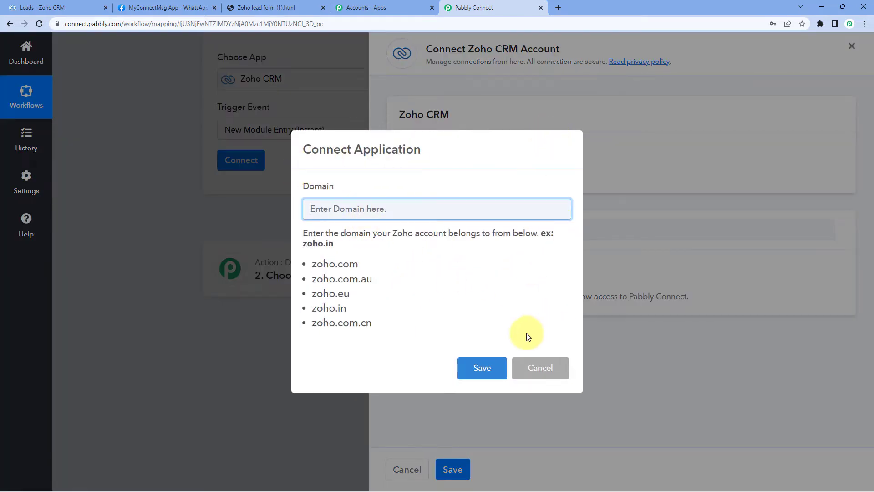
click(332, 213)
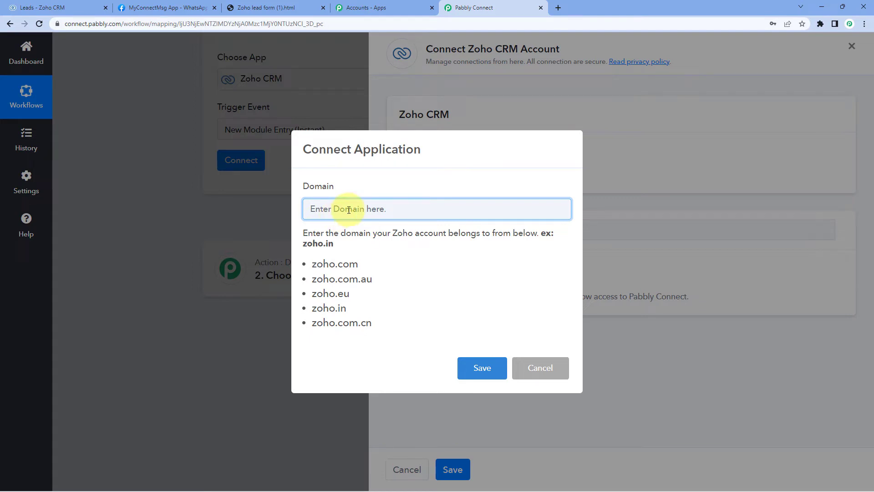
click(68, 8)
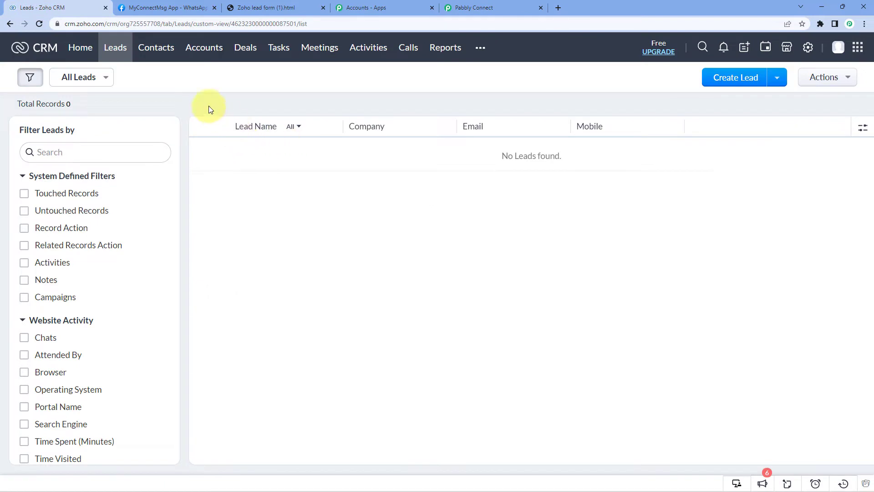
Copy 'zoho.com' from the Zoho CRM page address and return to Pabbly Connect.
double_click(98, 24)
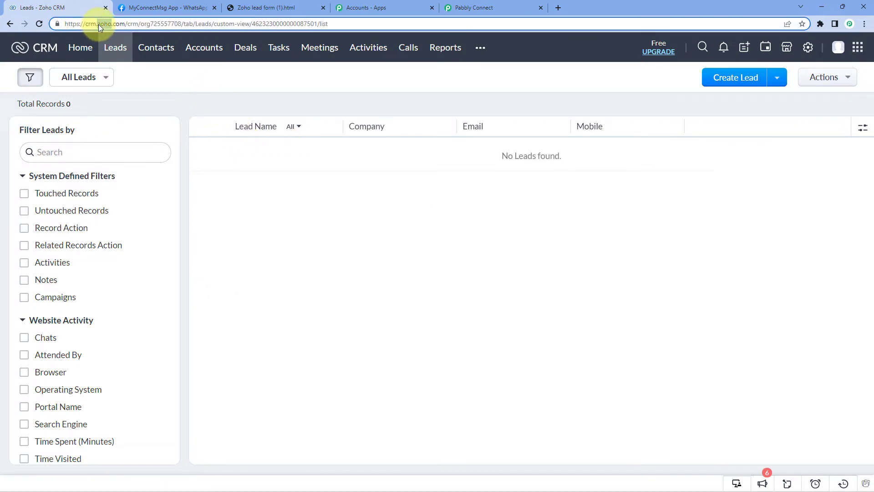
drag(99, 23, 126, 25)
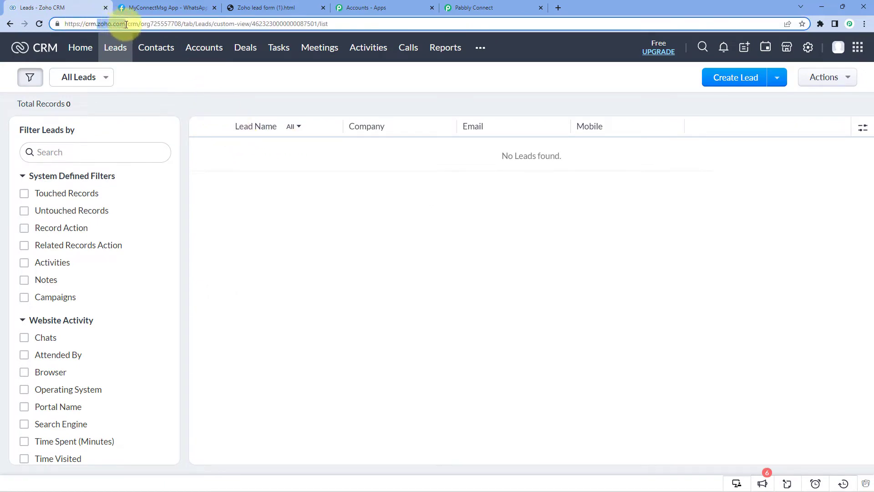
right_click(113, 23)
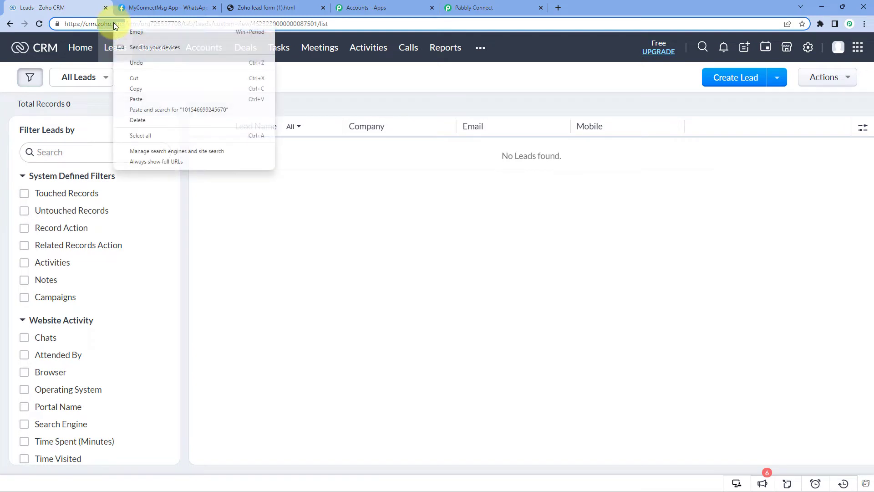
click(138, 87)
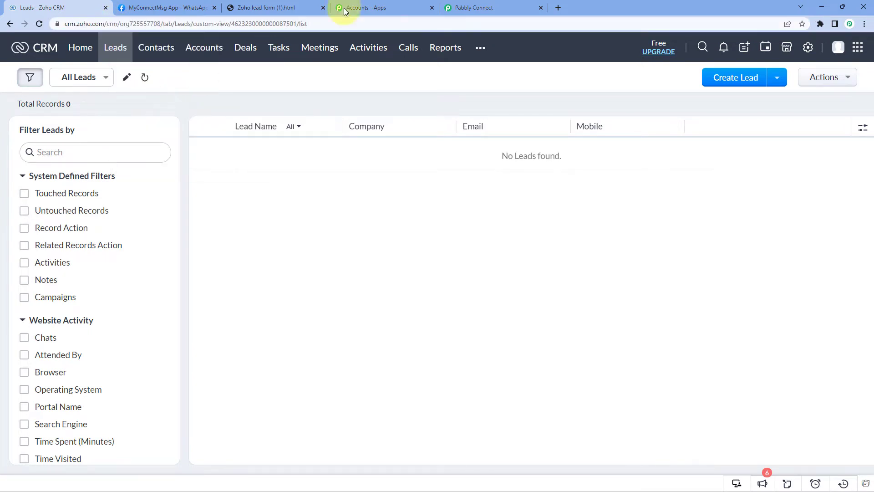
click(460, 7)
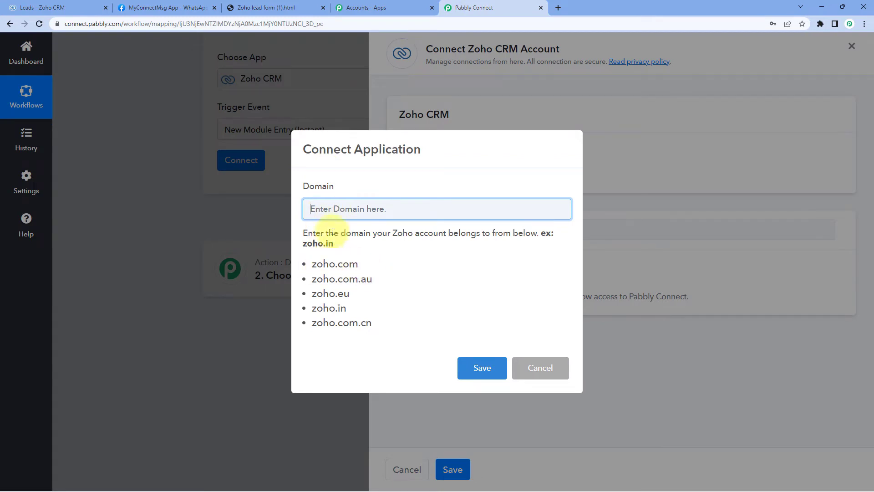
Paste zoho.com into the Domain field and save the Zoho CRM connection.
right_click(331, 207)
click(351, 279)
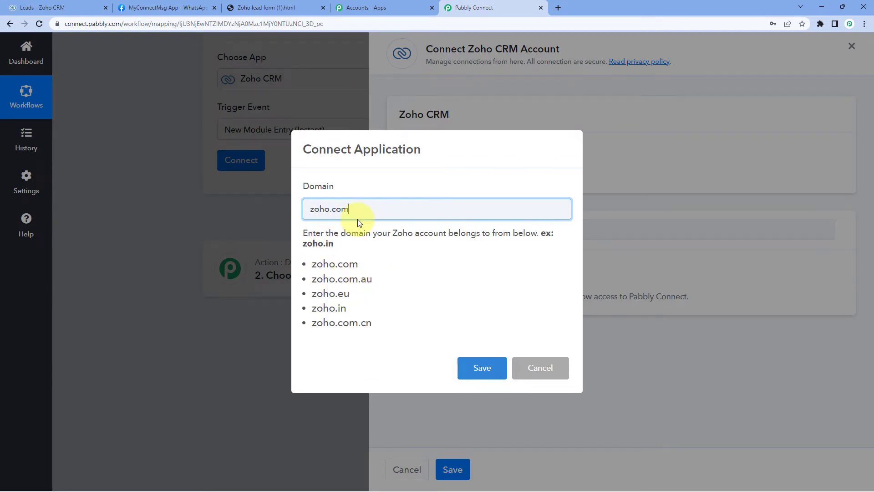
click(476, 367)
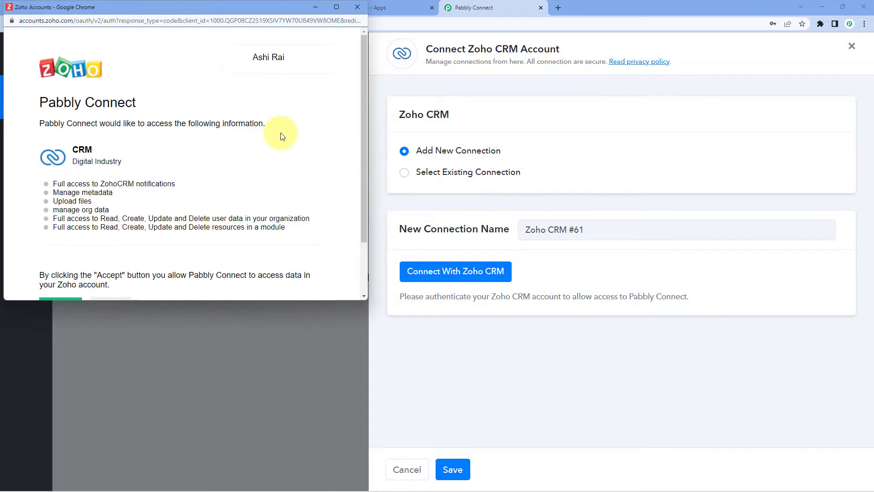
Accept the Zoho authorization prompt granting Pabbly Connect access to Zoho CRM data.
scroll(146, 72, down, 3)
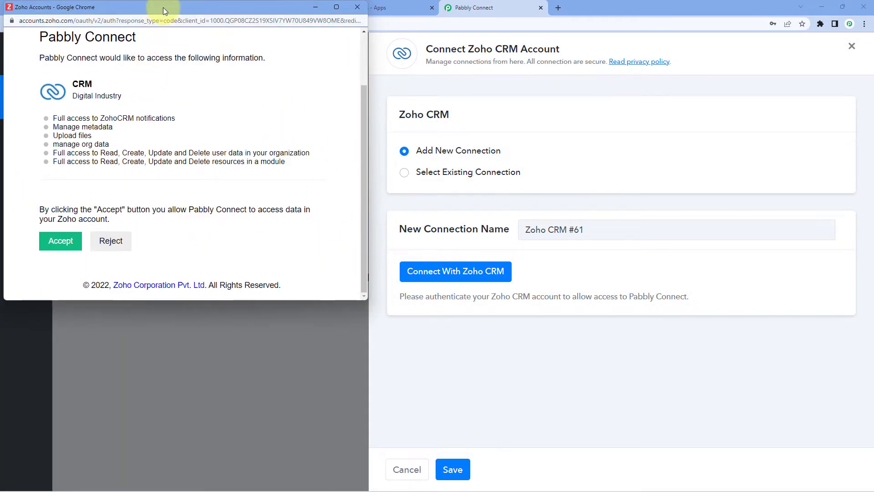
drag(163, 7, 173, 49)
click(72, 7)
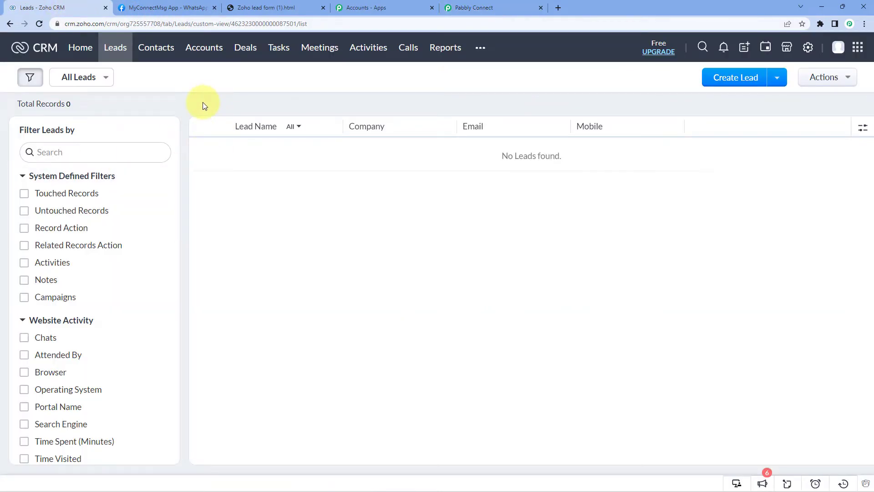
click(459, 8)
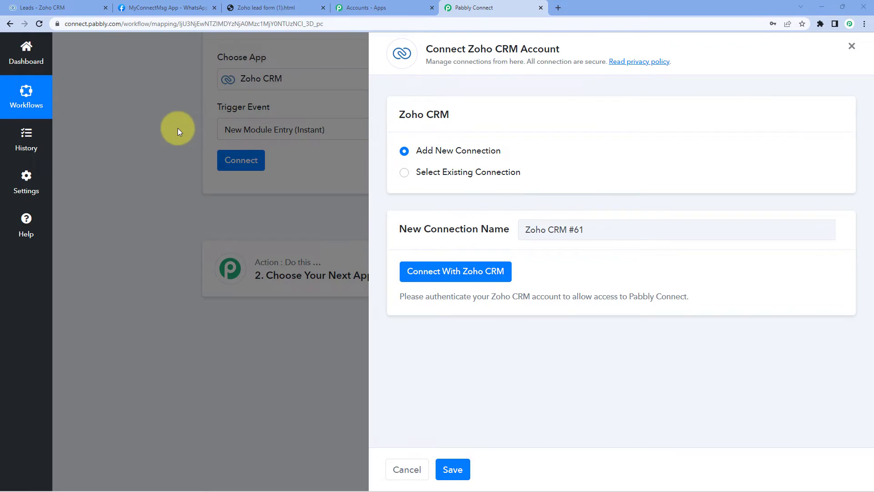
key(alt+Tab)
scroll(191, 155, up, 2)
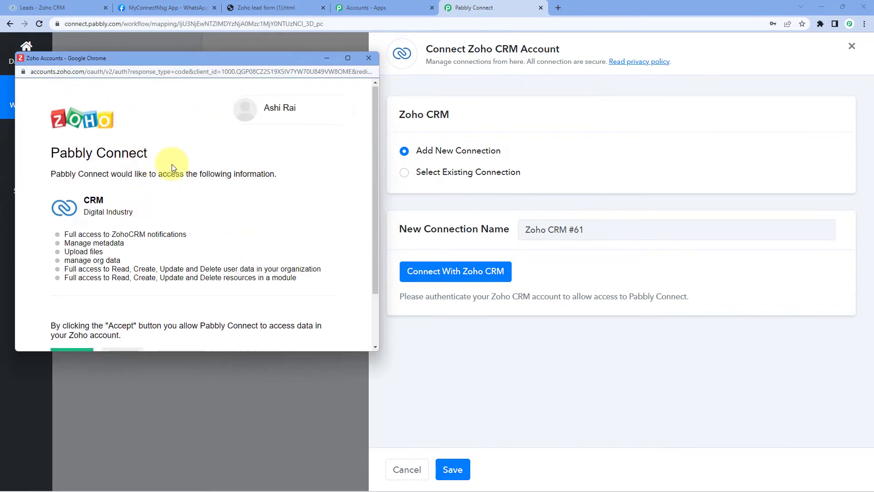
scroll(172, 167, down, 2)
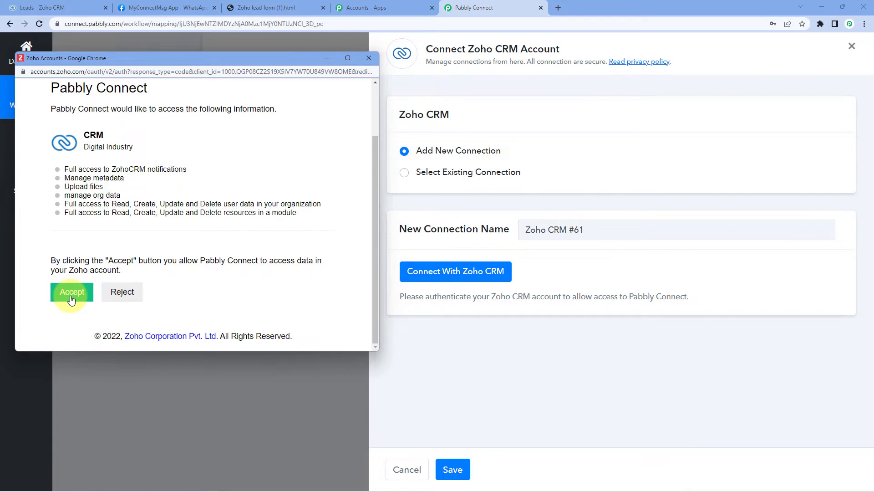
click(71, 293)
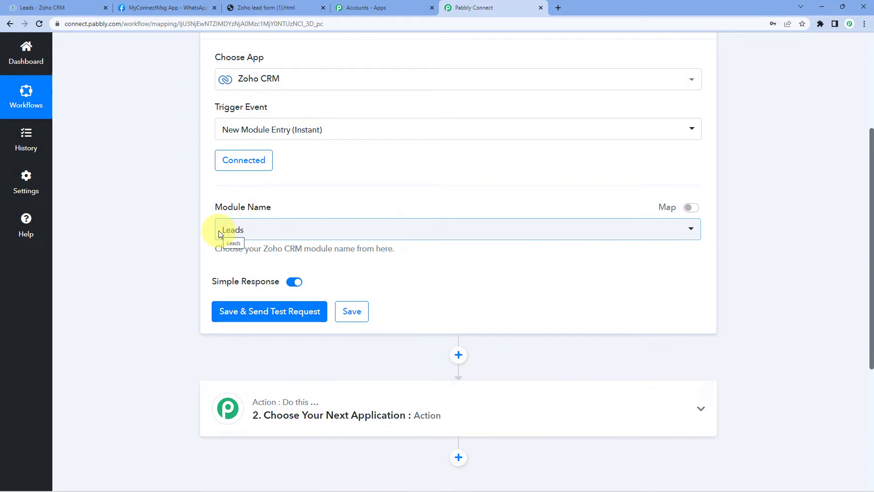
scroll(179, 219, down, 1)
scroll(177, 216, down, 1)
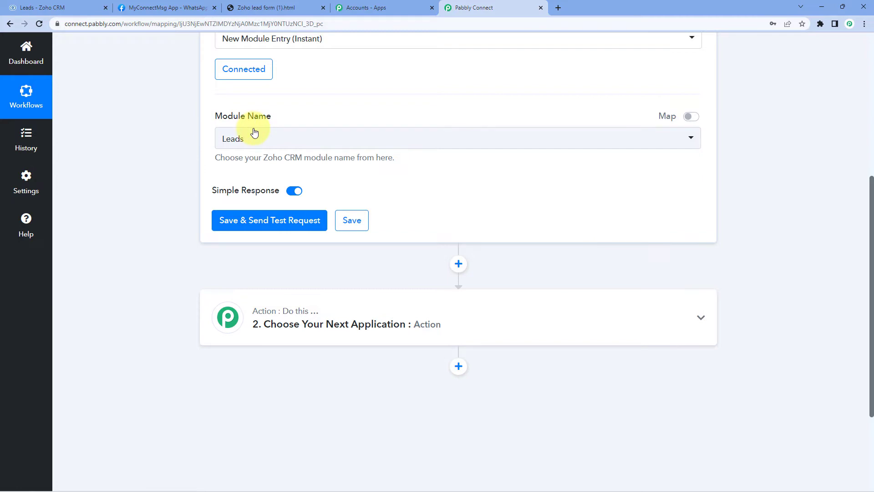
click(360, 143)
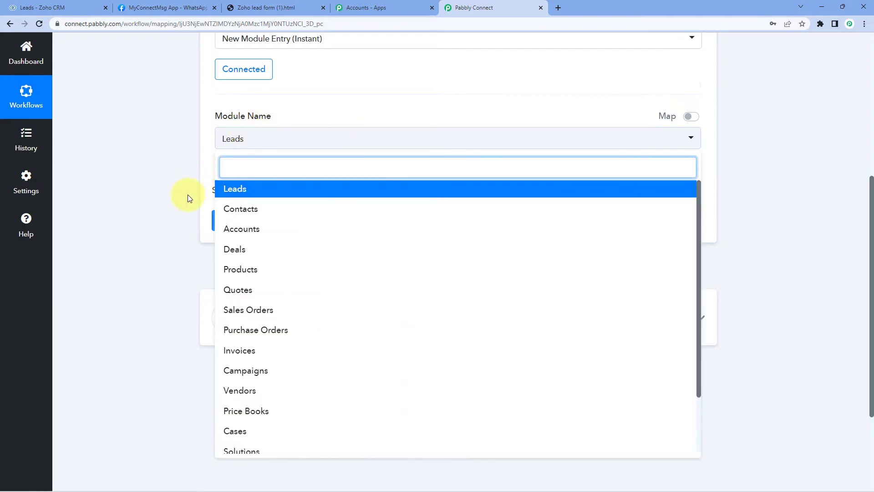
scroll(186, 182, down, 1)
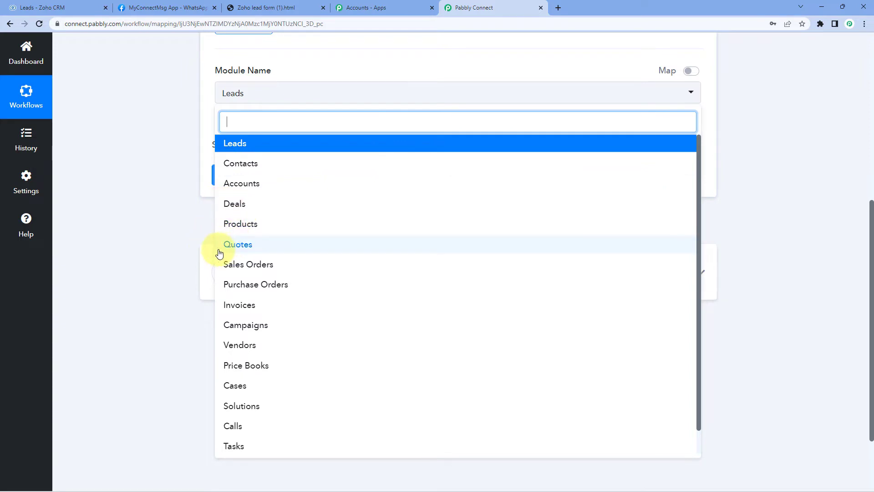
scroll(241, 278, down, 1)
scroll(273, 275, up, 1)
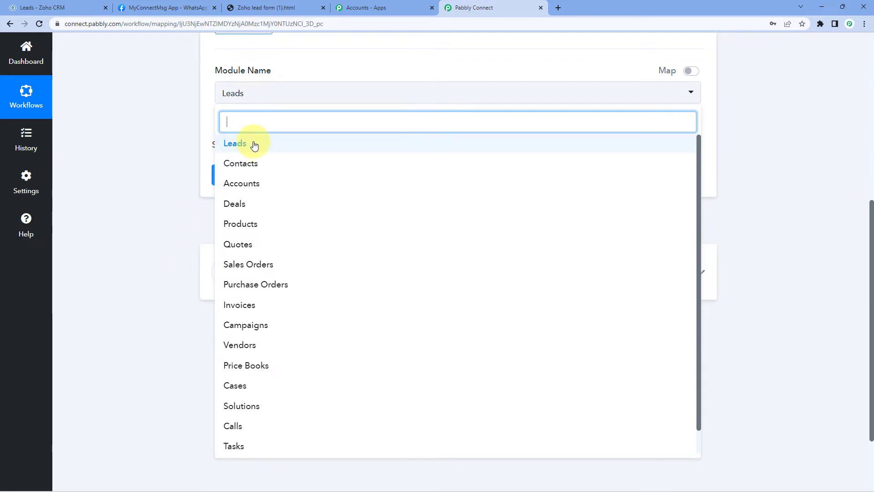
click(235, 142)
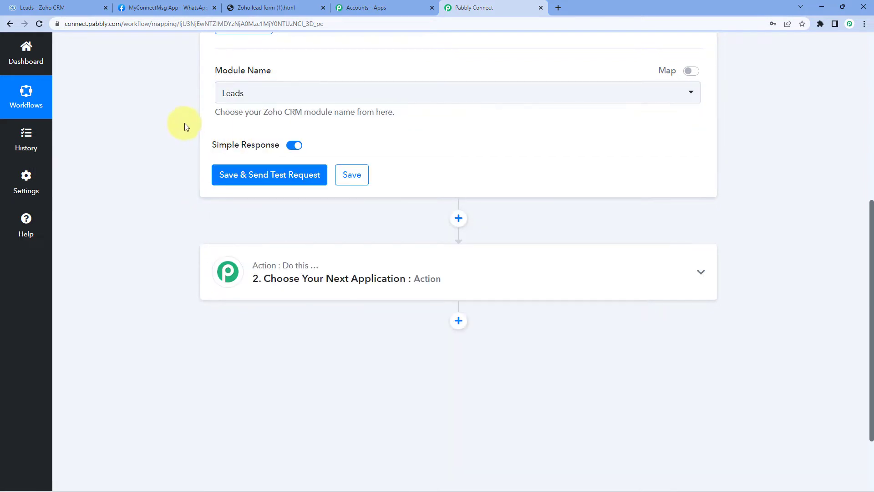
Save the trigger with Save & Send Test Request, then go to the Zoho CRM Leads tab.
click(260, 174)
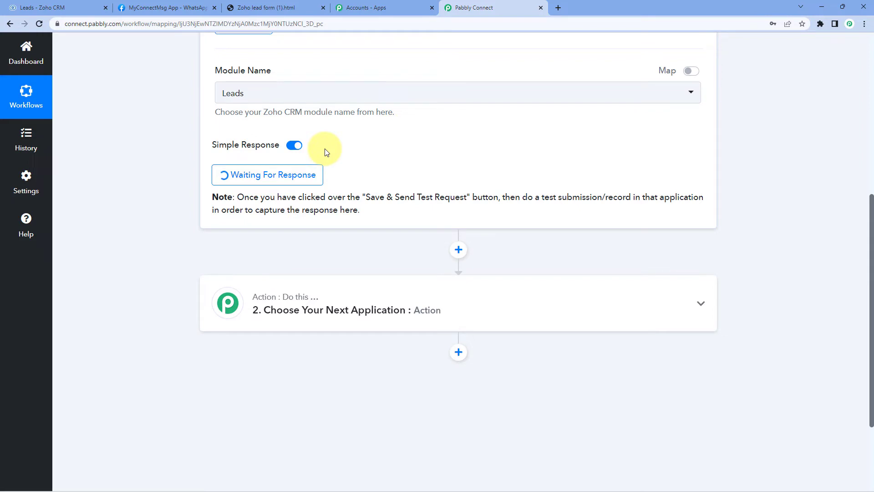
click(242, 178)
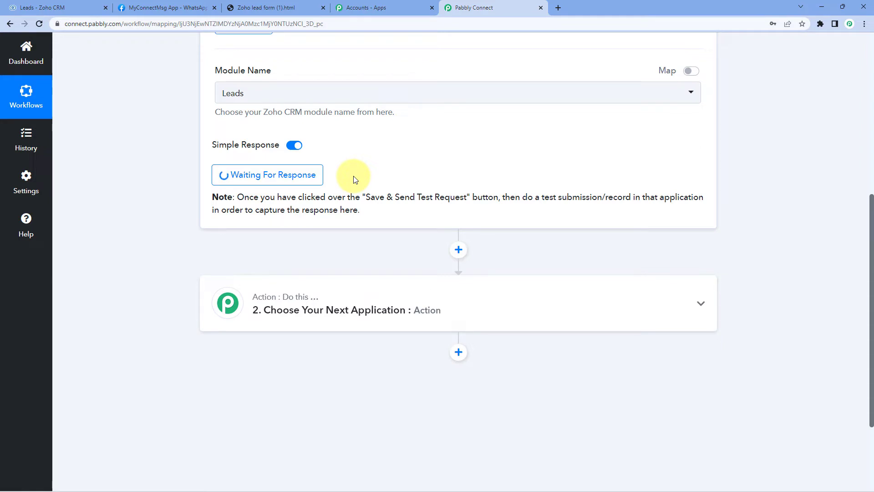
click(25, 7)
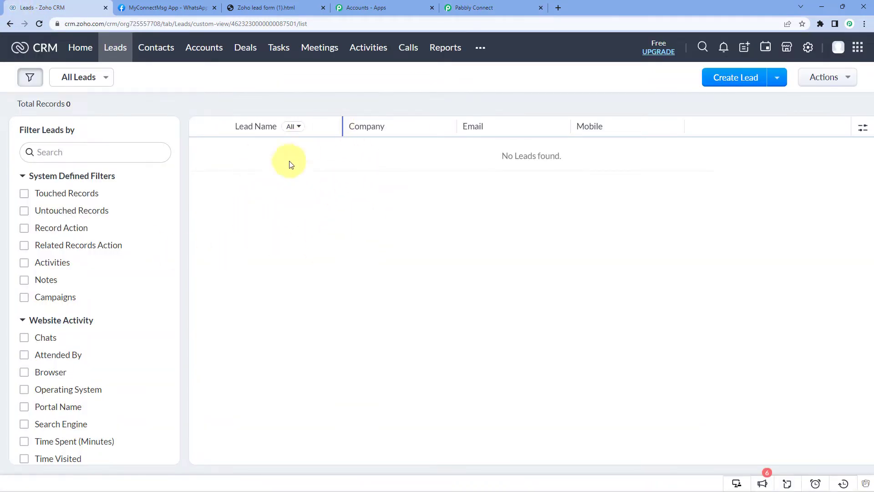
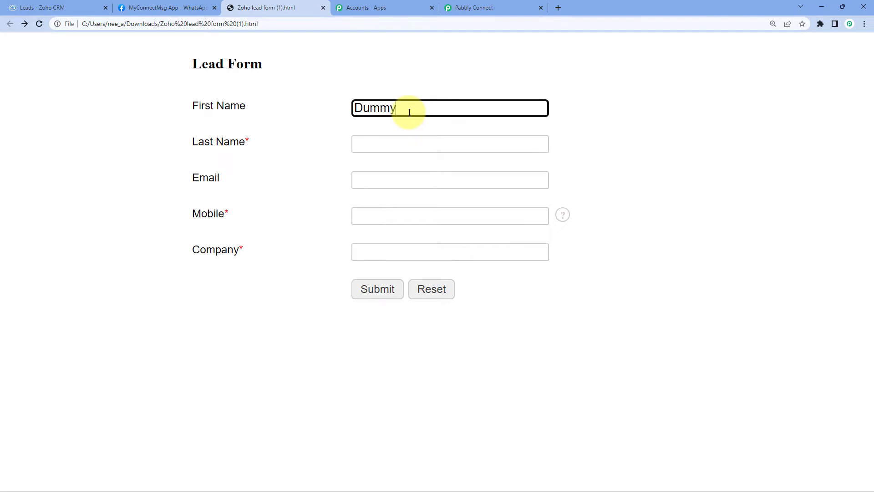
Enter last name 'Name', an email address and a mobile number in the lead form.
key(Tab)
text(Name)
key(Tab)
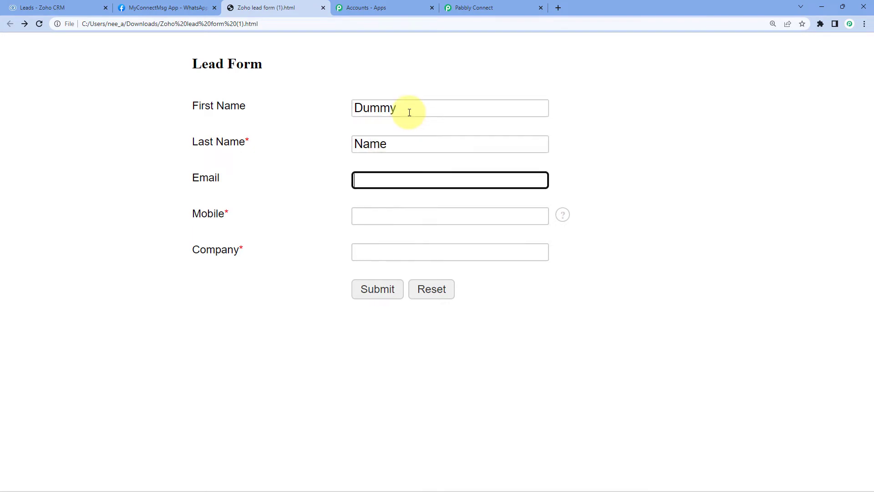
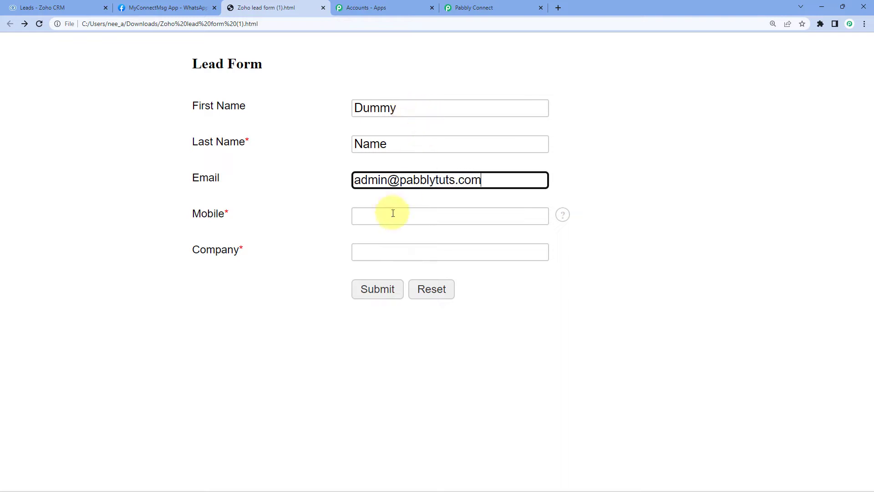
click(392, 214)
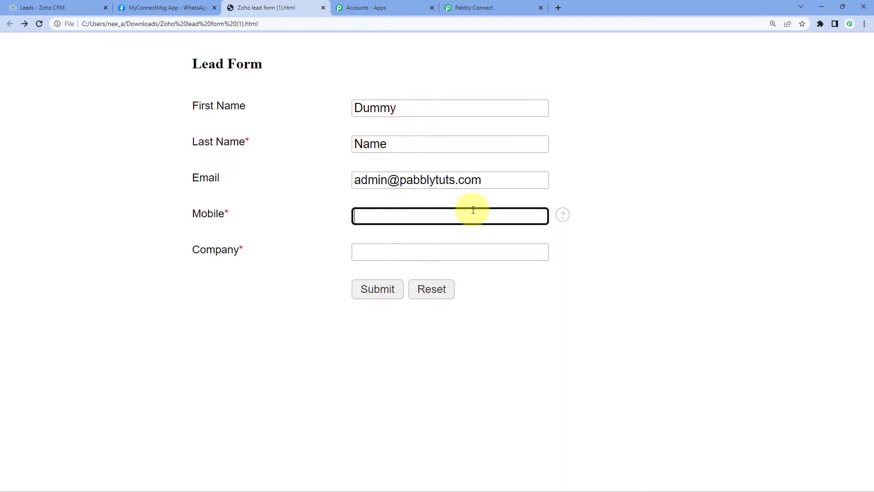
text(12345)
key(BackSpace)
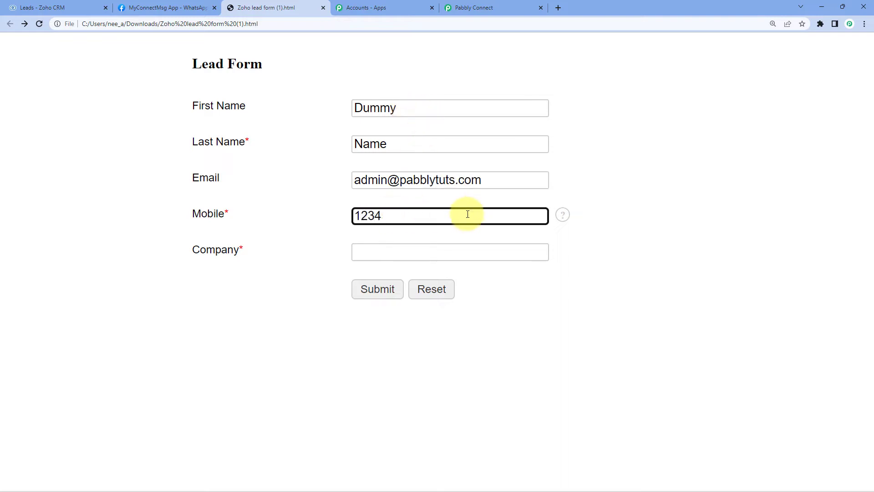
key(BackSpace)
key(BackSpace)
key(BackSpace)
key(BackSpace)
text(91)
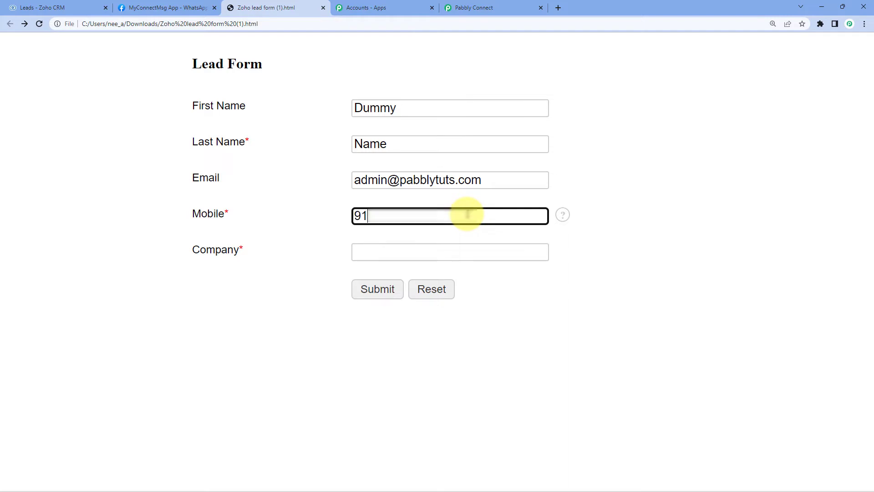
key(BackSpace)
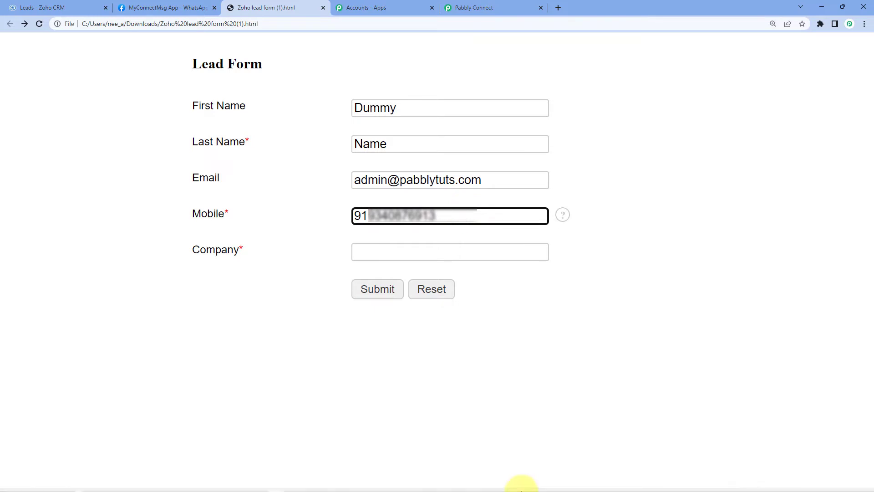
Set the company to Pabbly and submit the test lead.
click(376, 249)
text(Pabbly)
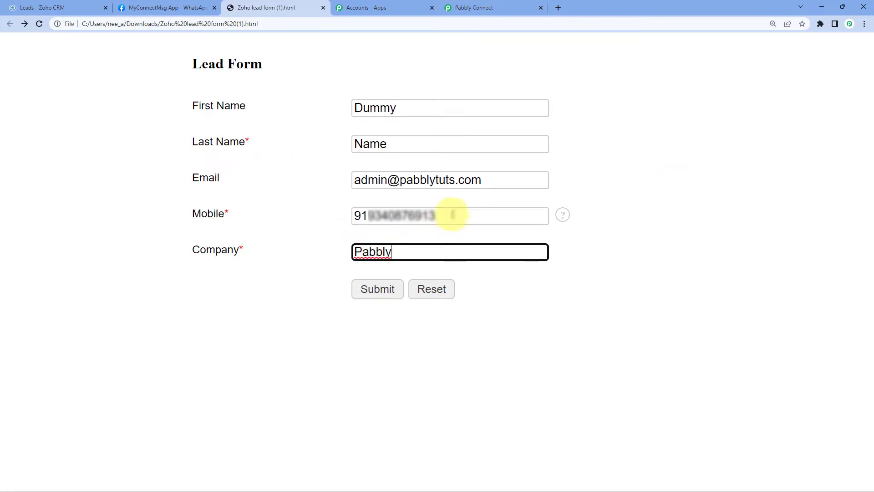
click(326, 215)
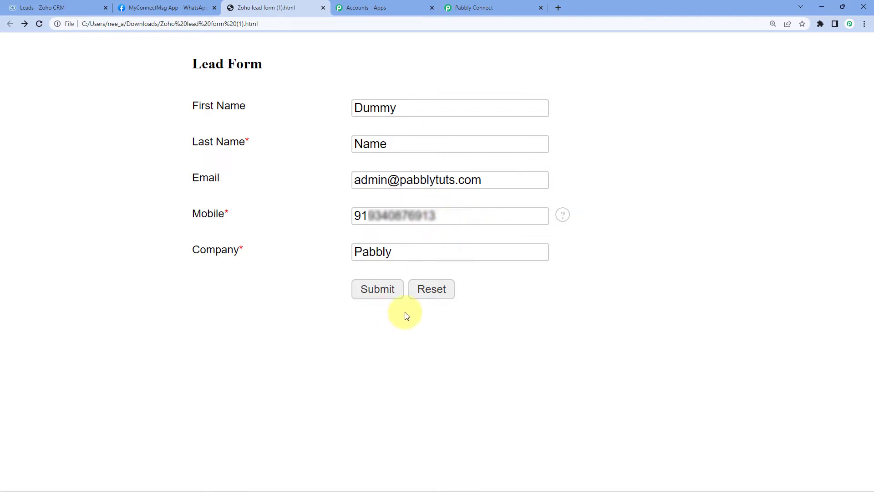
click(384, 294)
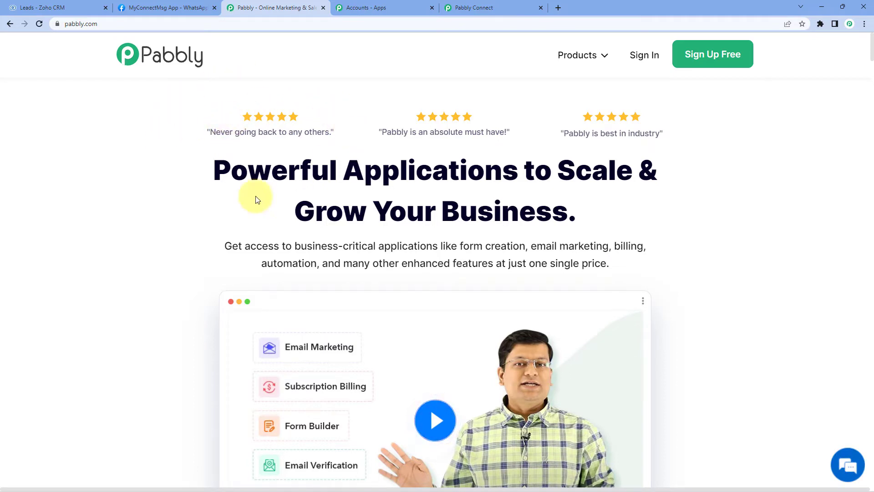
Reload the Zoho CRM Leads list so the Dummy Name lead from Pabbly shows up.
click(80, 7)
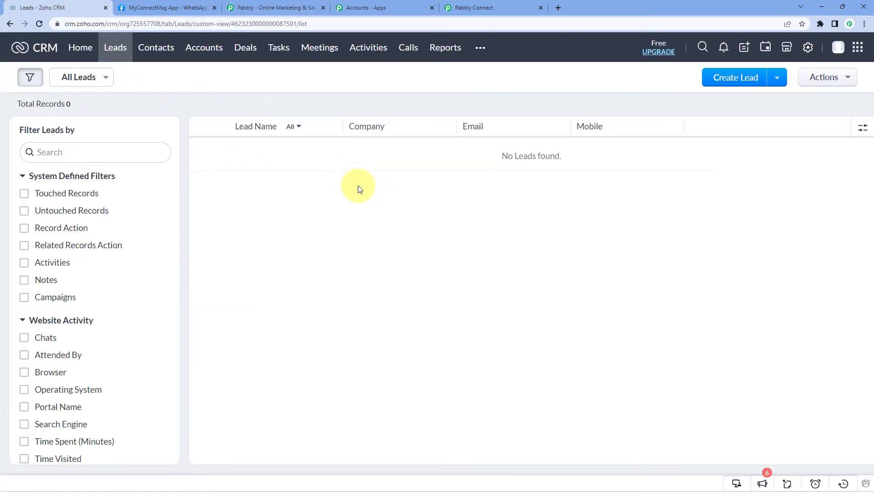
click(40, 24)
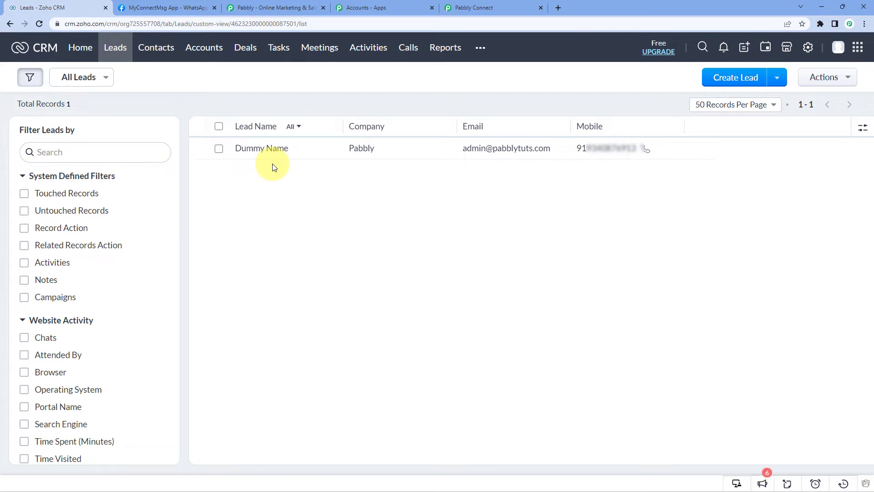
Back in Pabbly Connect, go through the captured lead fields in the trigger's Response Received.
click(509, 4)
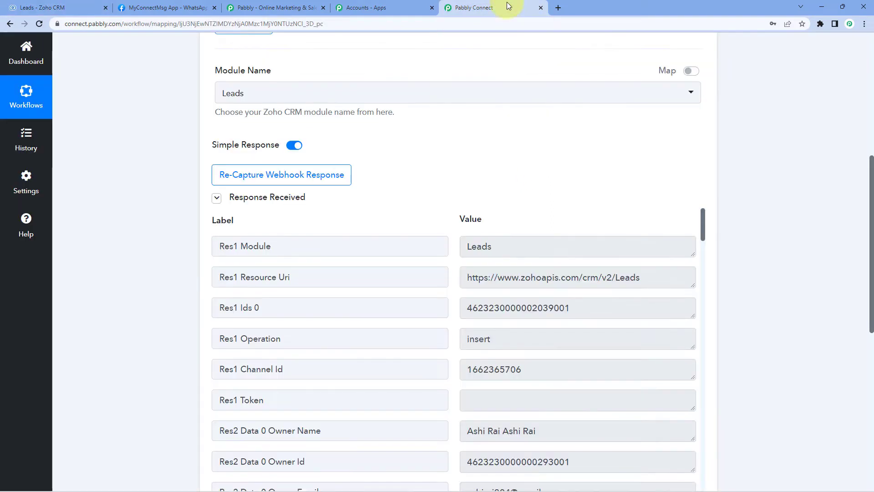
scroll(180, 180, up, 1)
scroll(181, 180, down, 2)
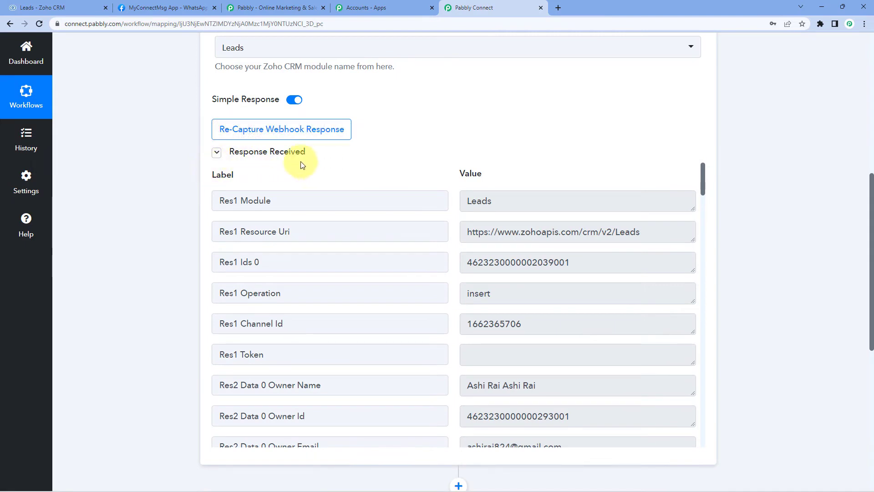
scroll(339, 162, down, 1)
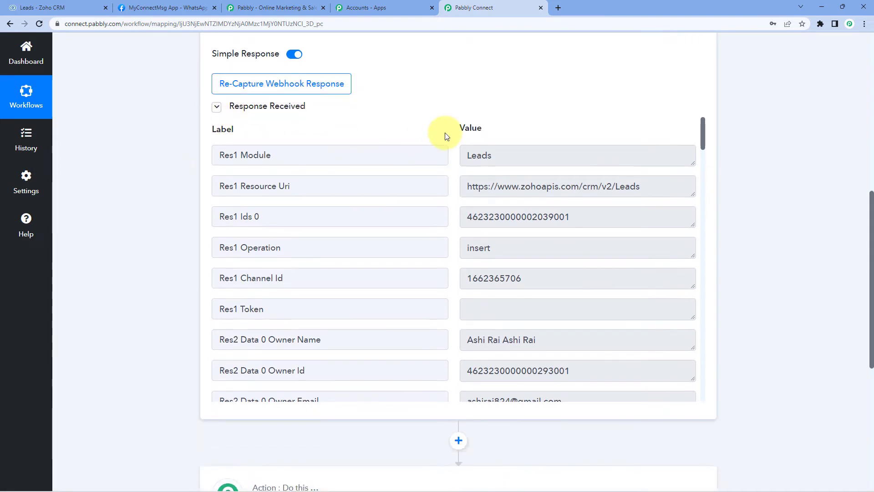
scroll(459, 195, down, 7)
scroll(458, 192, up, 1)
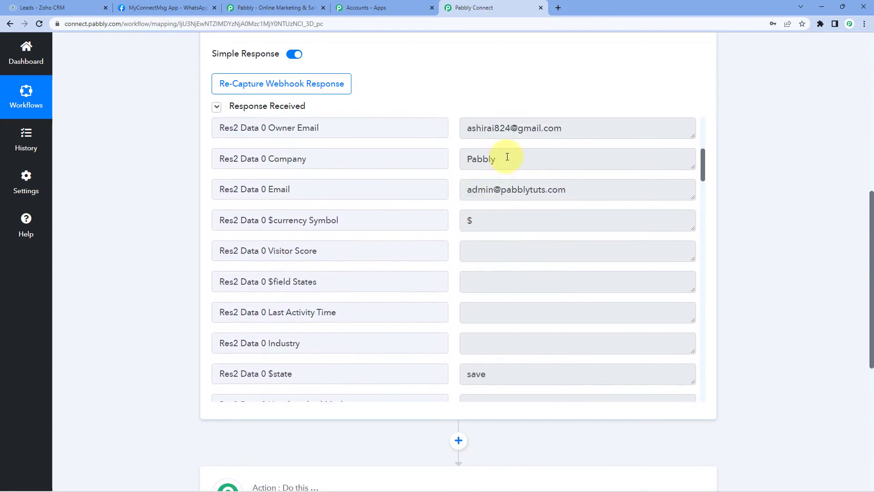
drag(504, 157, 433, 164)
drag(585, 189, 449, 193)
scroll(449, 193, down, 6)
scroll(449, 193, down, 12)
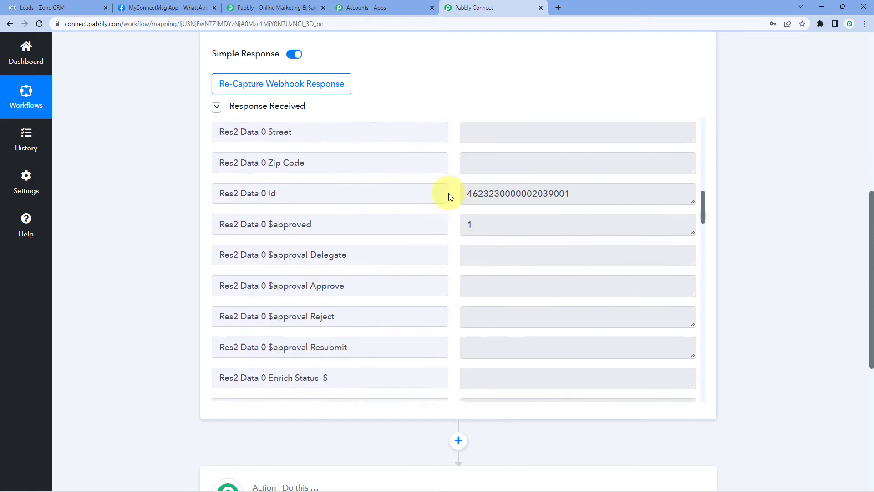
scroll(449, 193, down, 11)
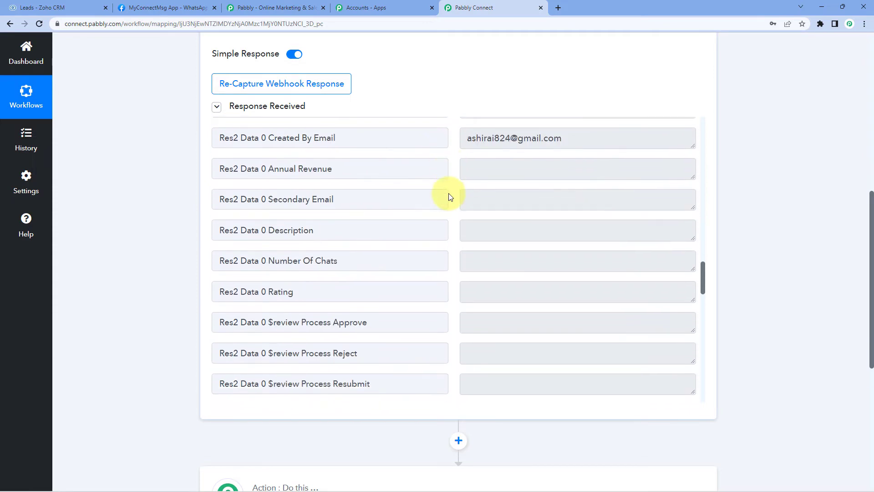
drag(531, 178, 464, 176)
scroll(569, 218, down, 5)
scroll(498, 198, down, 4)
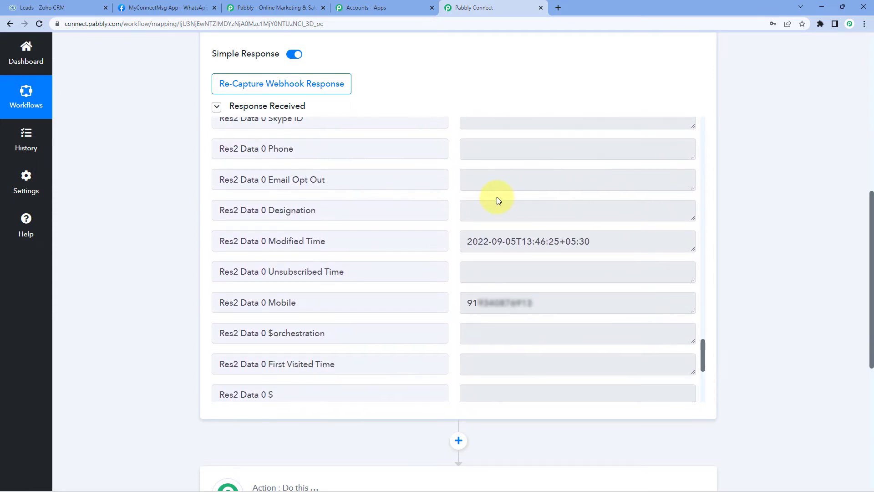
drag(556, 168, 449, 171)
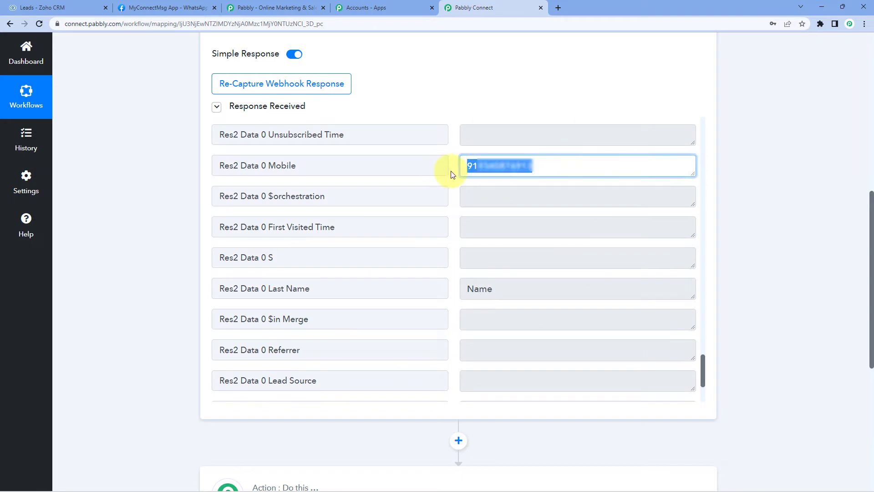
Highlight the captured mobile number, then scroll down to the action step.
click(452, 175)
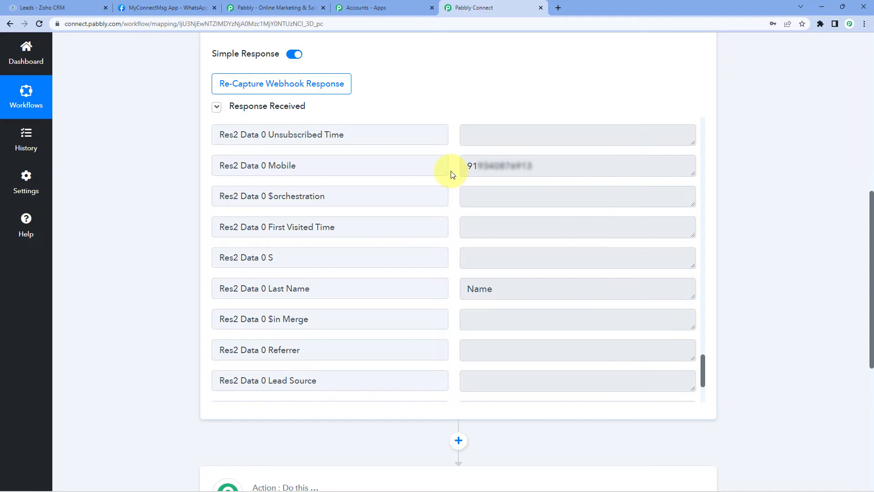
drag(544, 165, 462, 168)
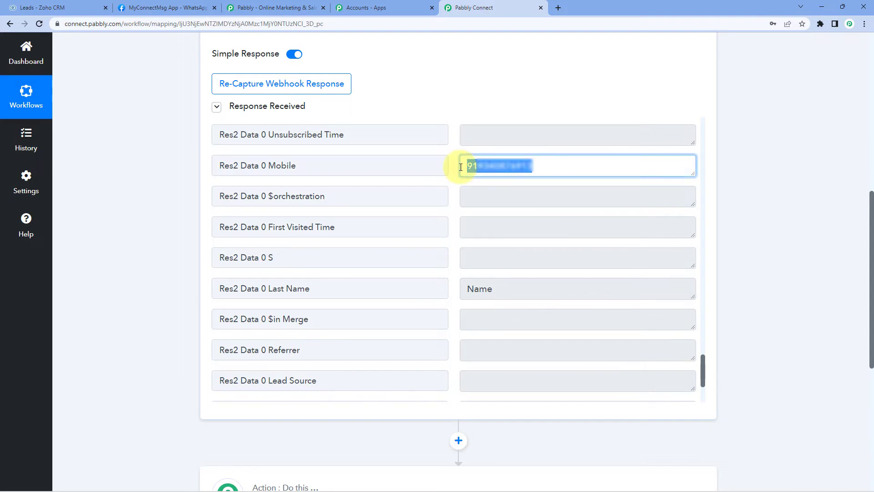
click(457, 165)
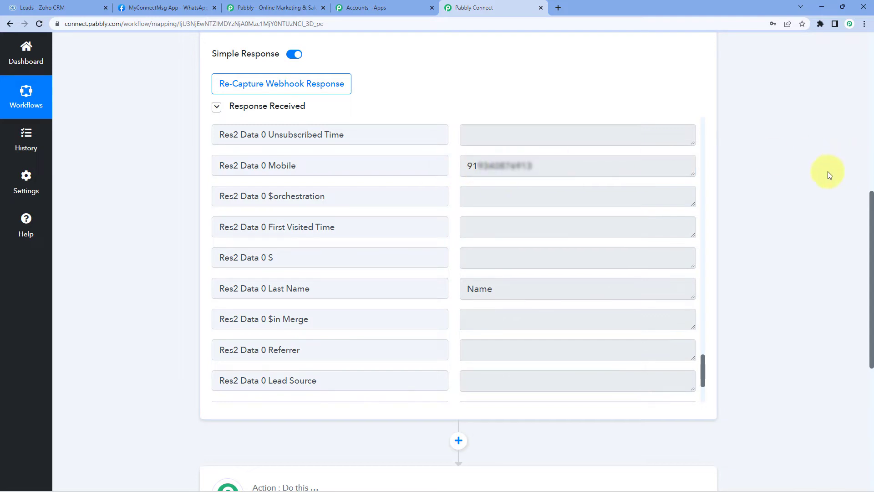
scroll(774, 187, down, 7)
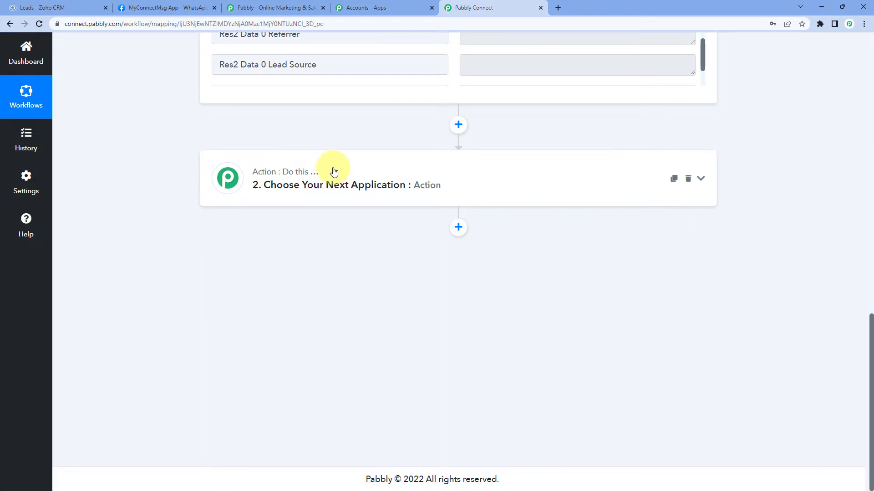
Search for WhatsApp and choose WhatsApp Cloud API as the action app.
click(339, 173)
scroll(162, 214, down, 2)
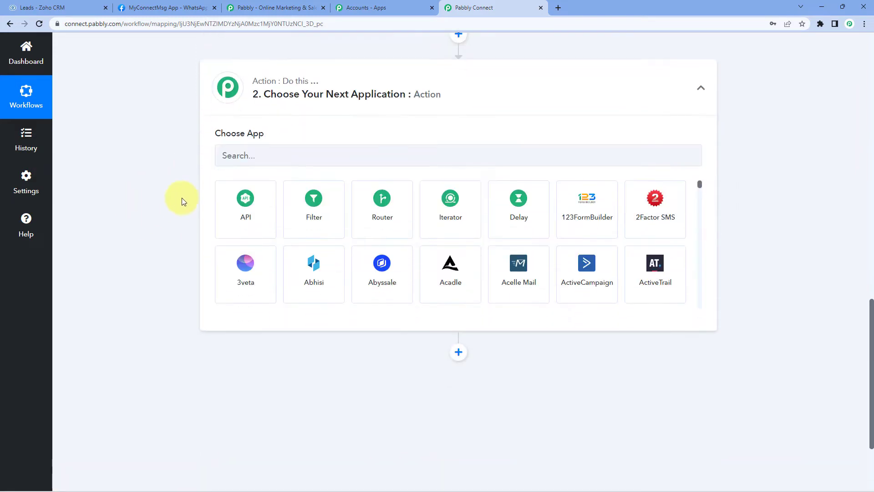
click(244, 155)
text(W)
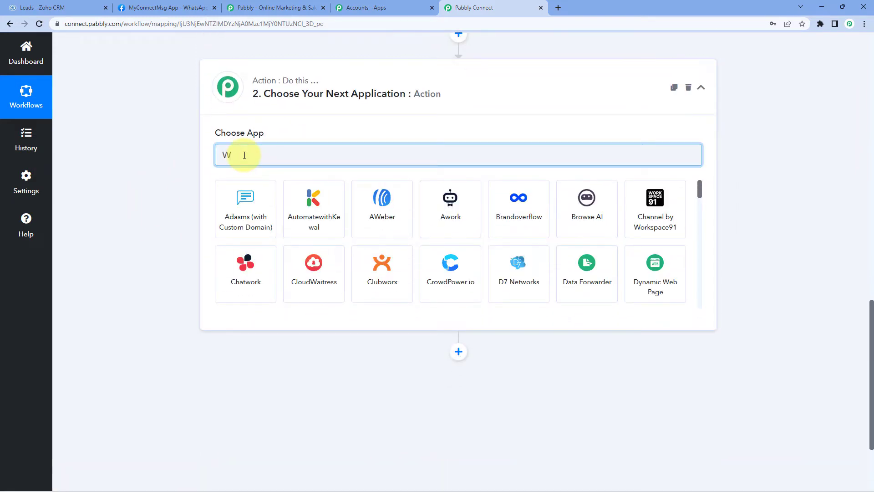
text(hastAp)
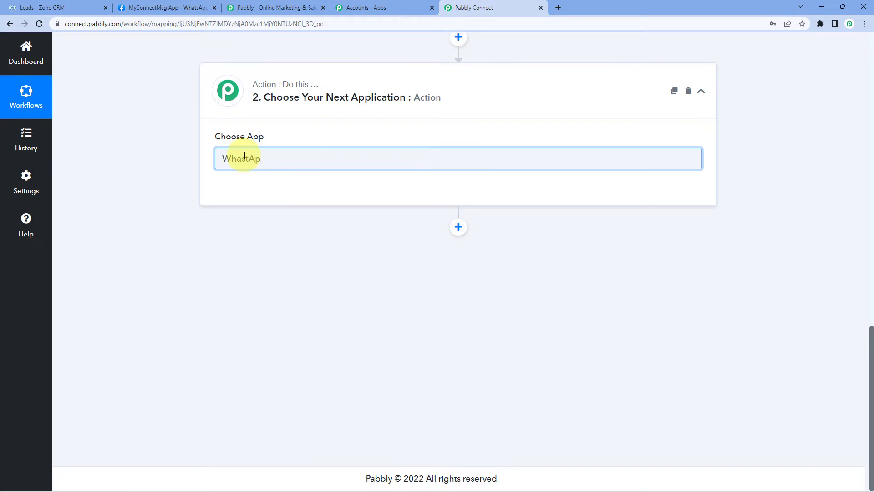
key(BackSpace)
key(BackSpace)
text(tsApp)
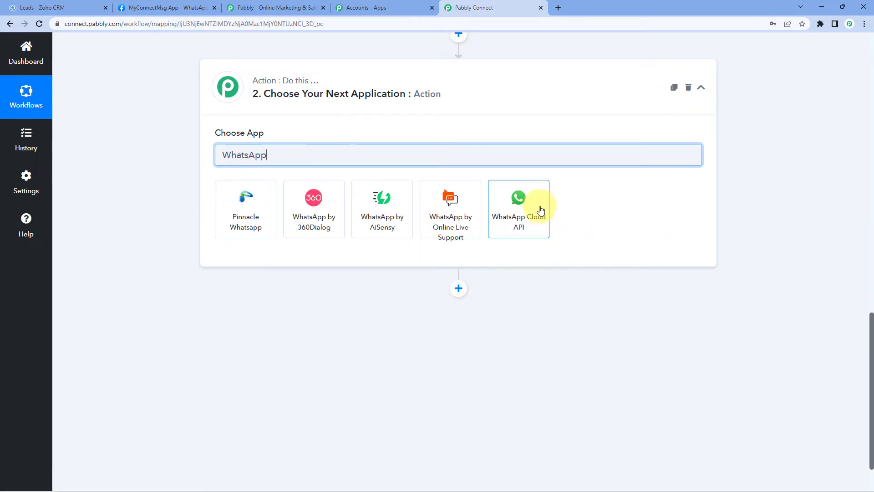
click(537, 203)
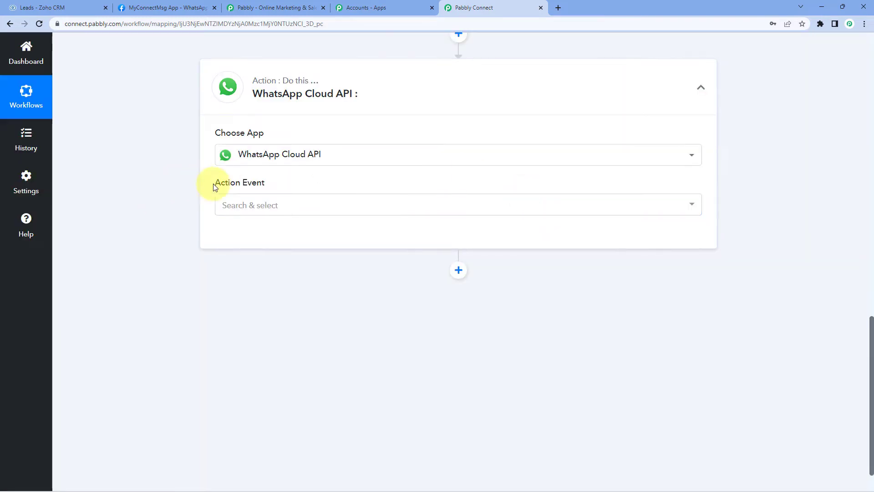
Set the action event to Send Template Message and start connecting the account.
click(326, 206)
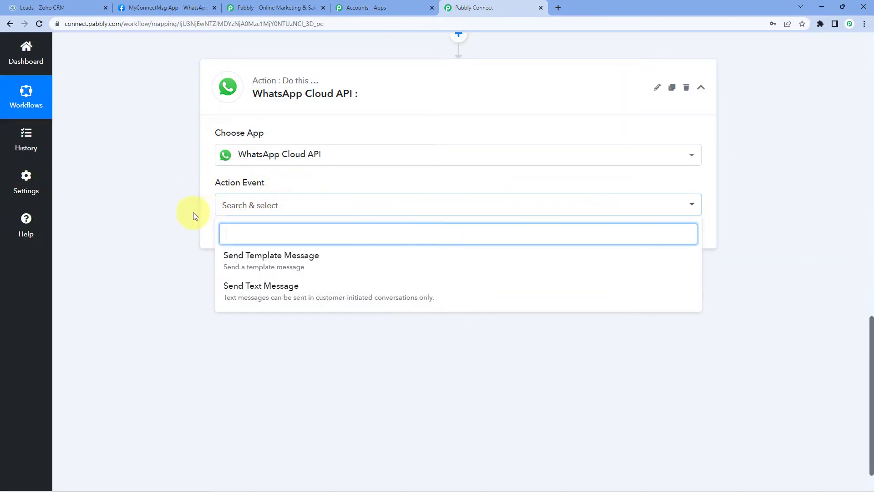
scroll(214, 226, down, 1)
click(346, 217)
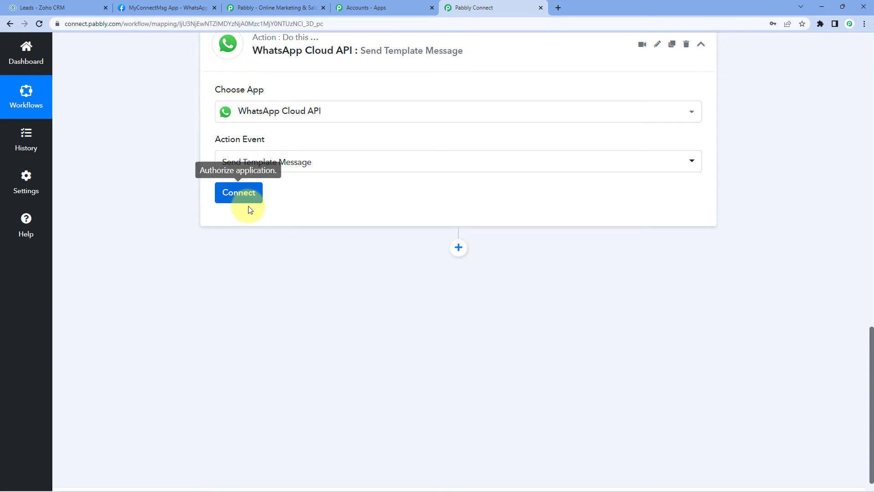
click(239, 193)
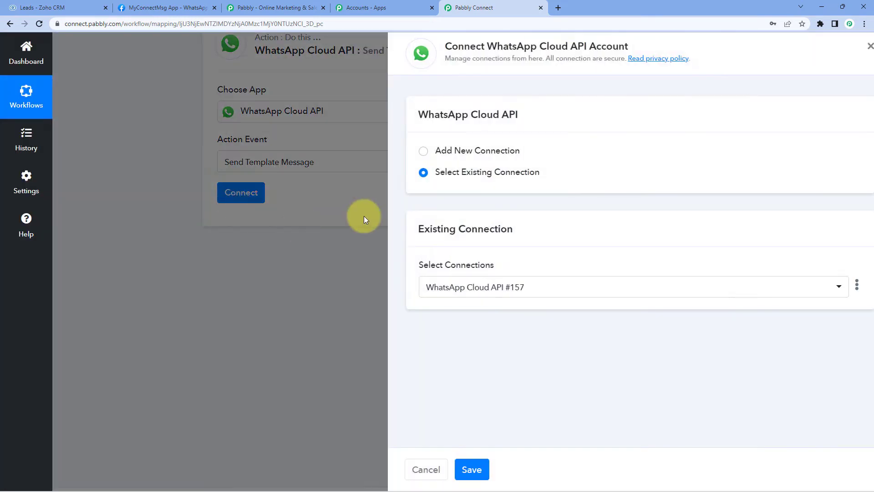
Choose Add New Connection, review the Token and ID fields, then go to the Meta Getting Started page.
click(403, 153)
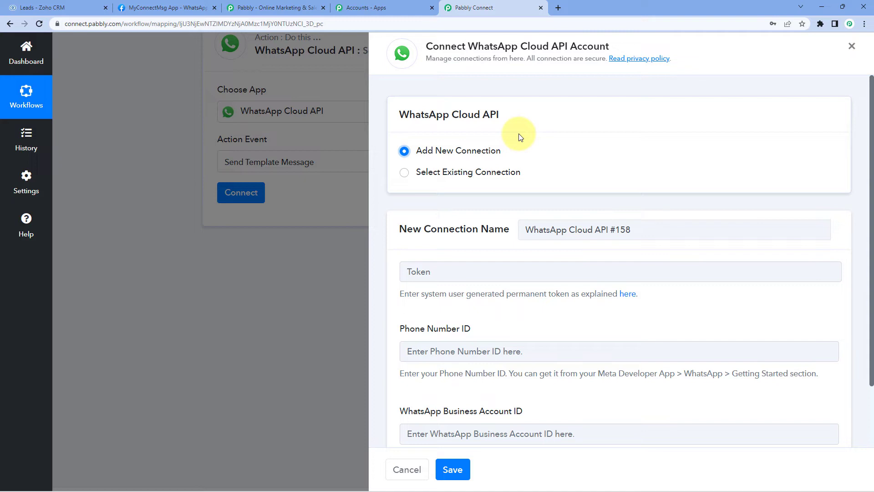
scroll(476, 203, down, 2)
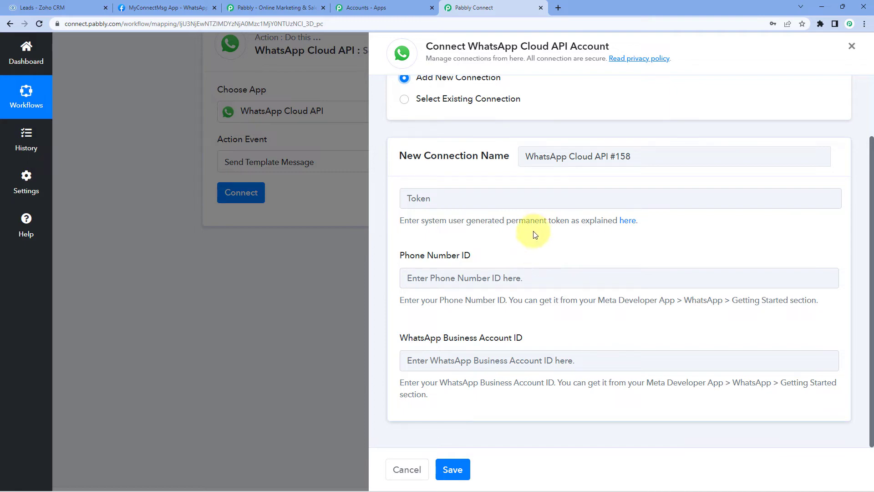
click(166, 8)
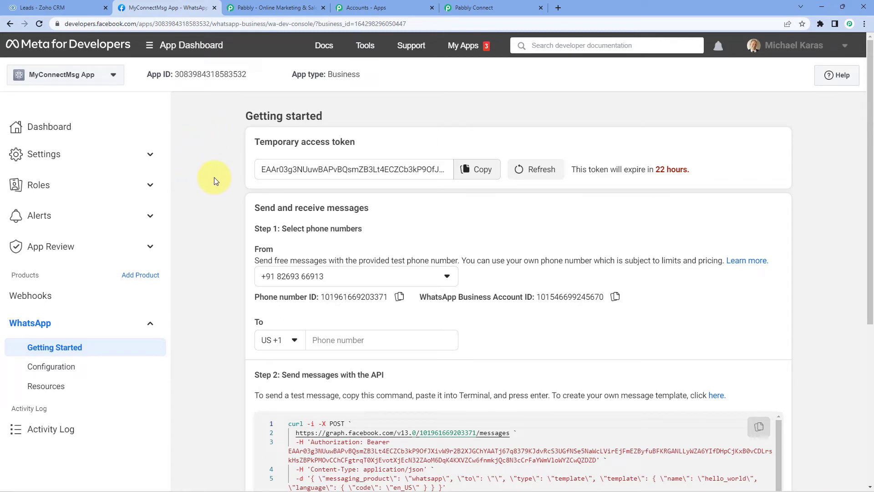
Copy the Phone number ID from Meta and paste it into Pabbly's Phone Number ID field.
drag(248, 141, 358, 142)
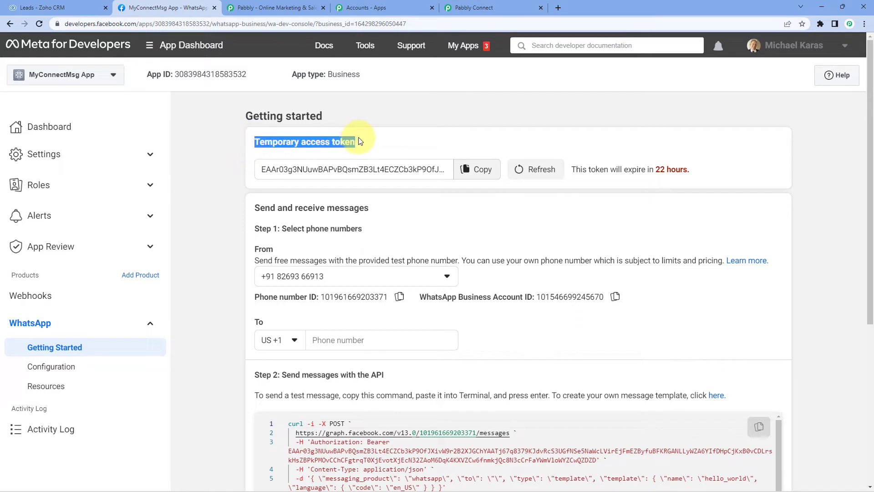
drag(253, 296, 320, 296)
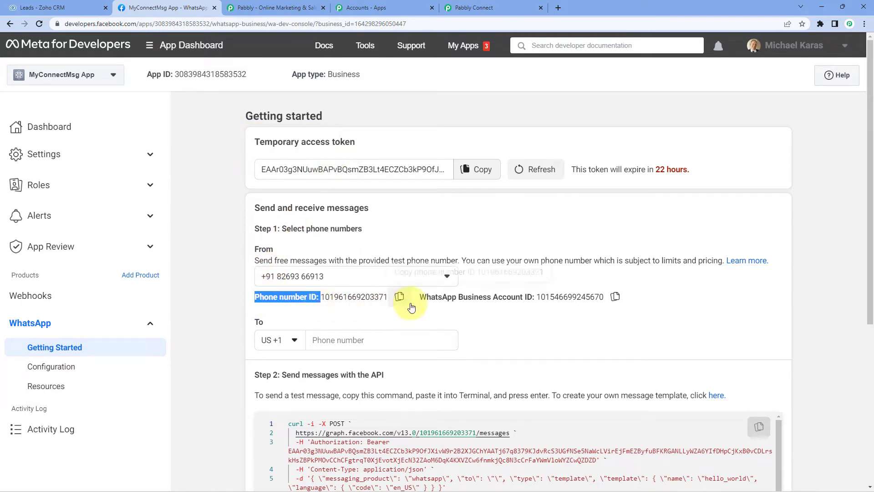
drag(418, 298, 539, 304)
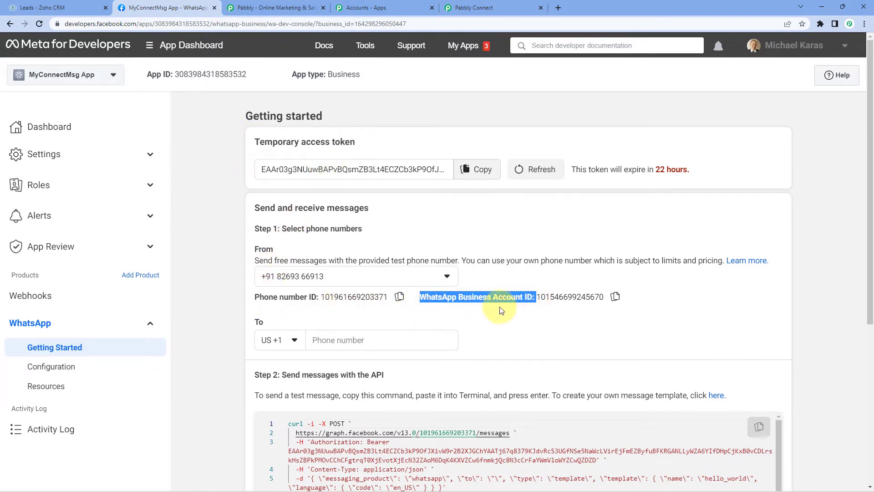
click(399, 296)
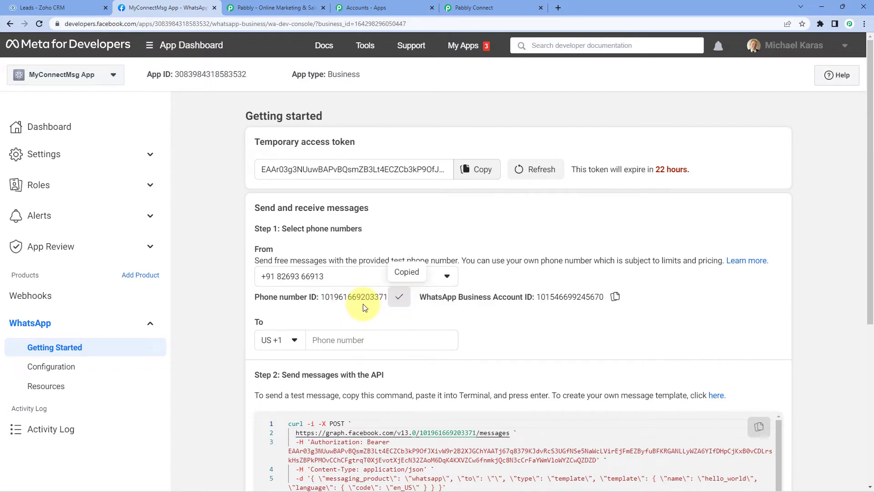
click(458, 8)
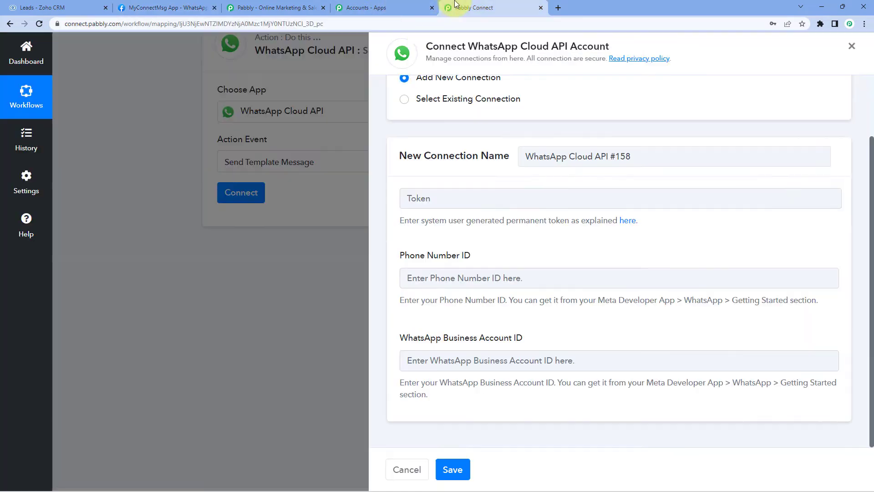
click(448, 285)
right_click(448, 284)
click(471, 347)
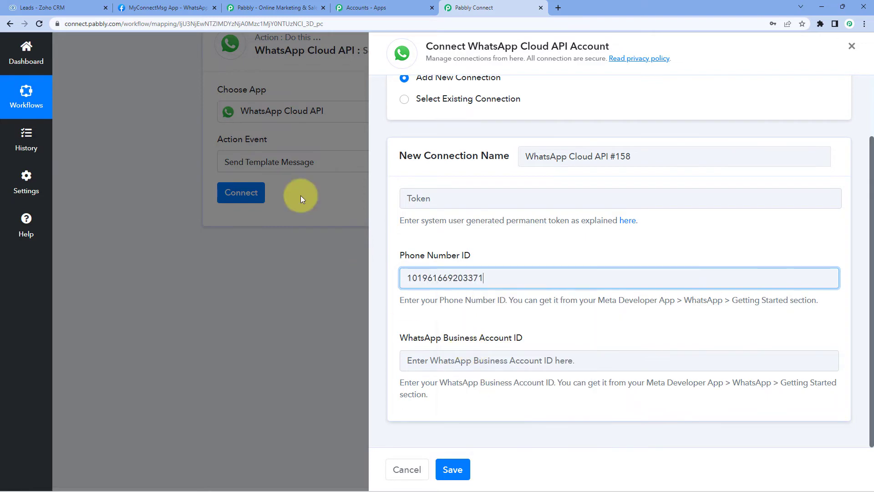
Copy the WhatsApp Business Account ID from Meta and paste it into Pabbly's Business Account ID field.
click(169, 7)
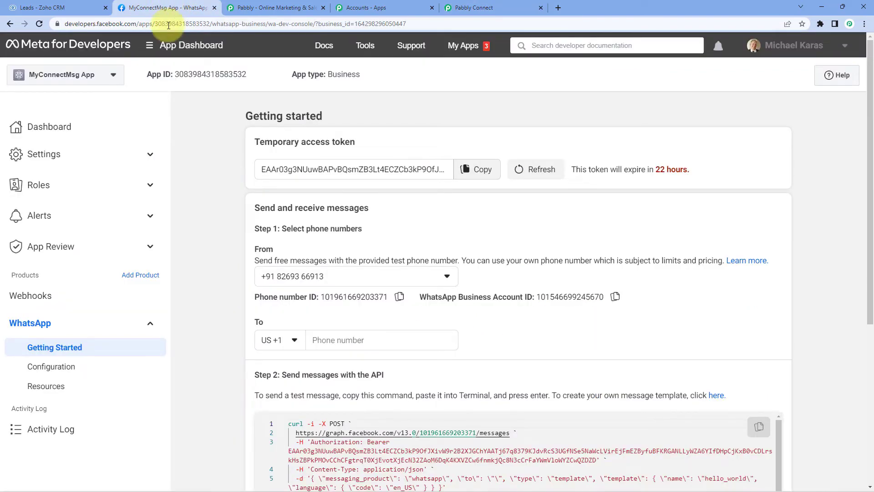
click(623, 300)
click(493, 7)
click(436, 360)
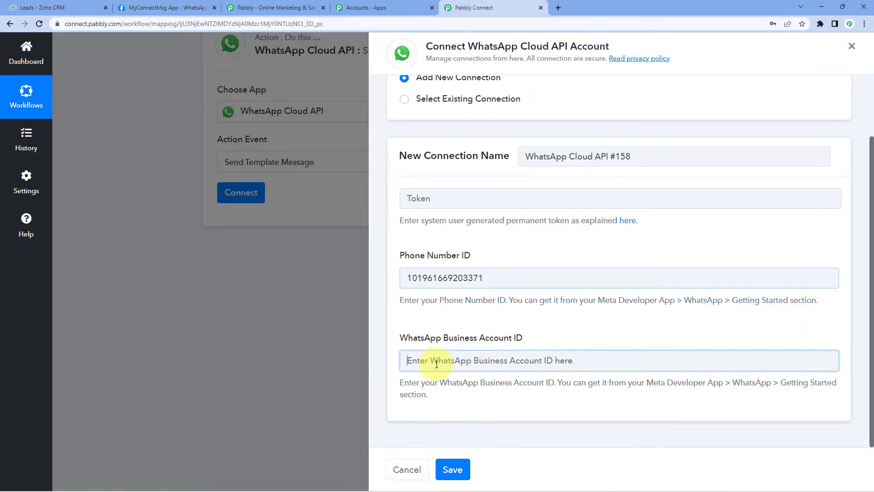
right_click(436, 362)
click(460, 278)
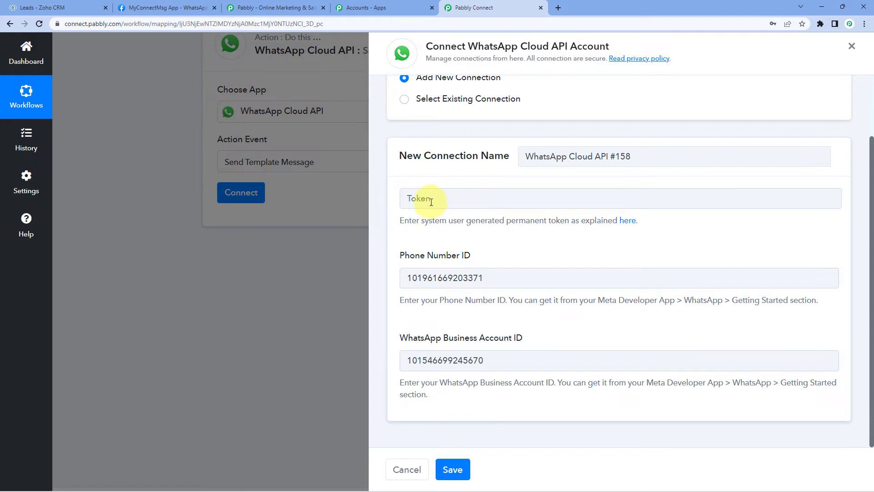
Revisit the Meta Getting Started page, then open the permanent-token help link under Token.
click(186, 8)
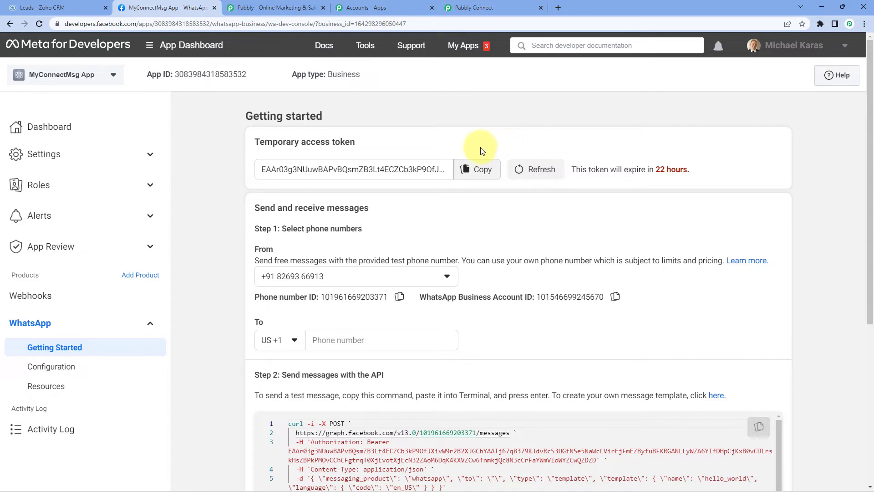
click(477, 170)
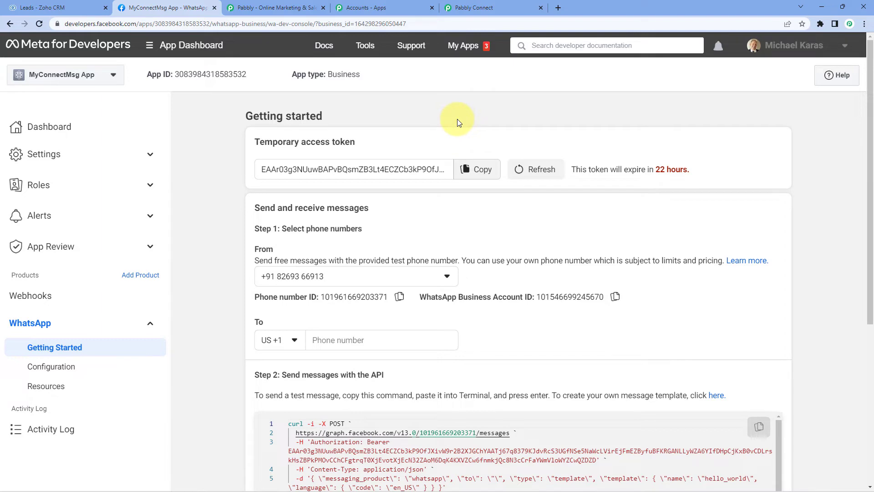
click(476, 7)
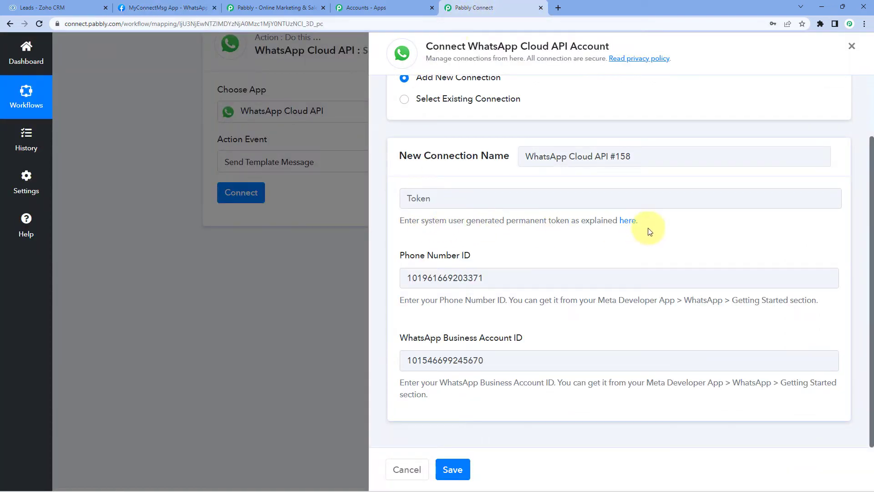
click(629, 222)
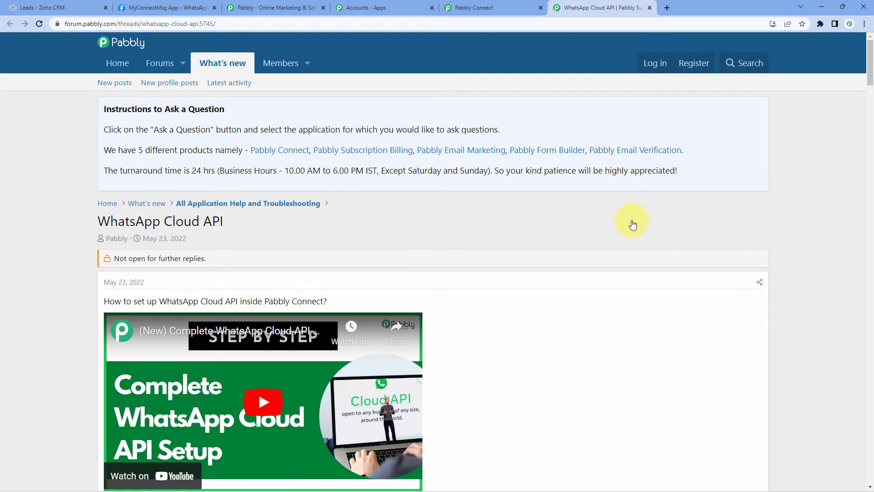
Scroll through the forum's setup and permanent-token videos, then return to the Pabbly connection form.
scroll(631, 221, down, 5)
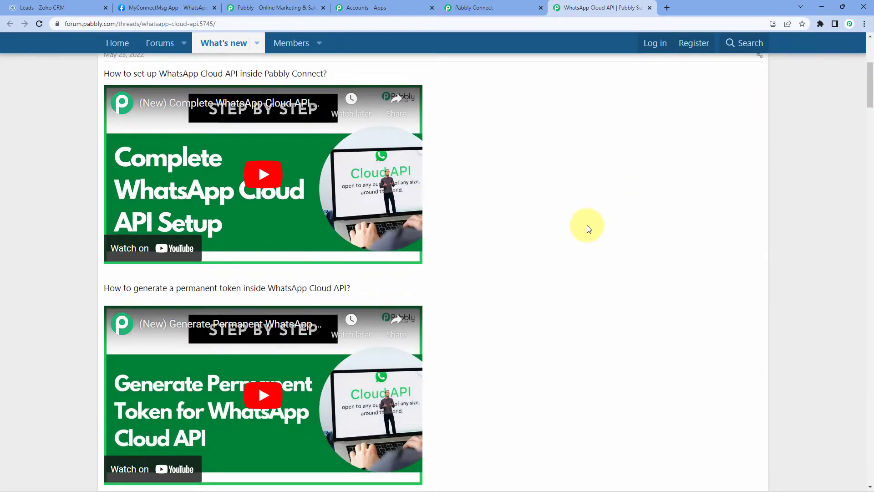
scroll(322, 191, down, 2)
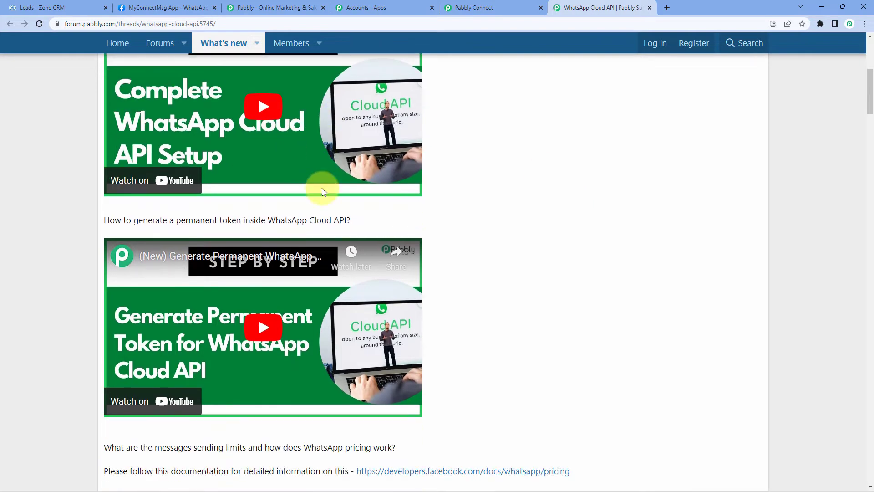
scroll(322, 190, down, 2)
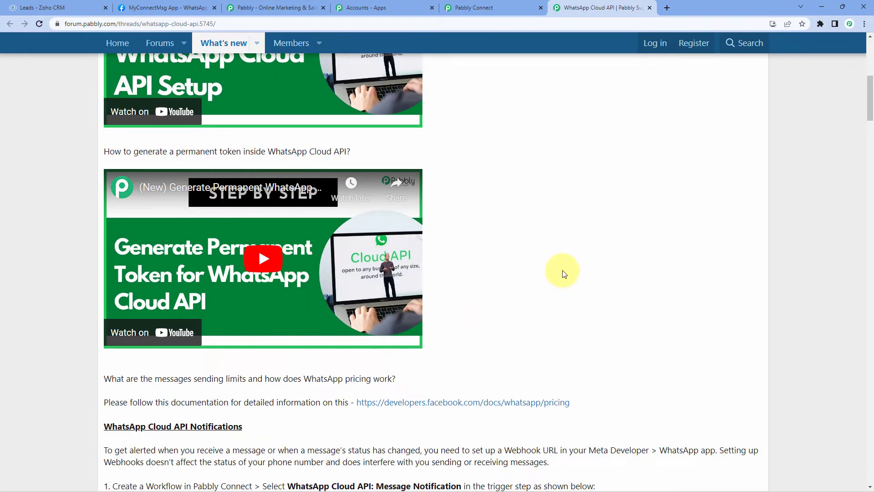
scroll(654, 242, down, 2)
scroll(642, 242, up, 4)
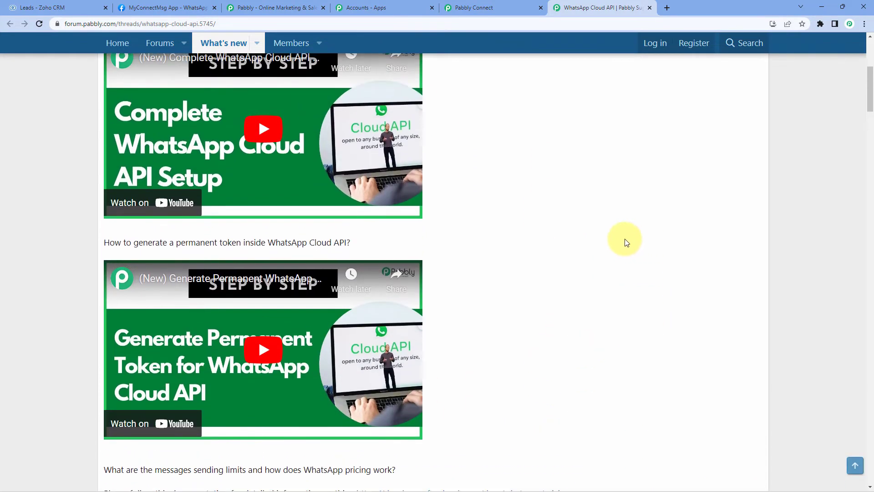
scroll(611, 243, up, 1)
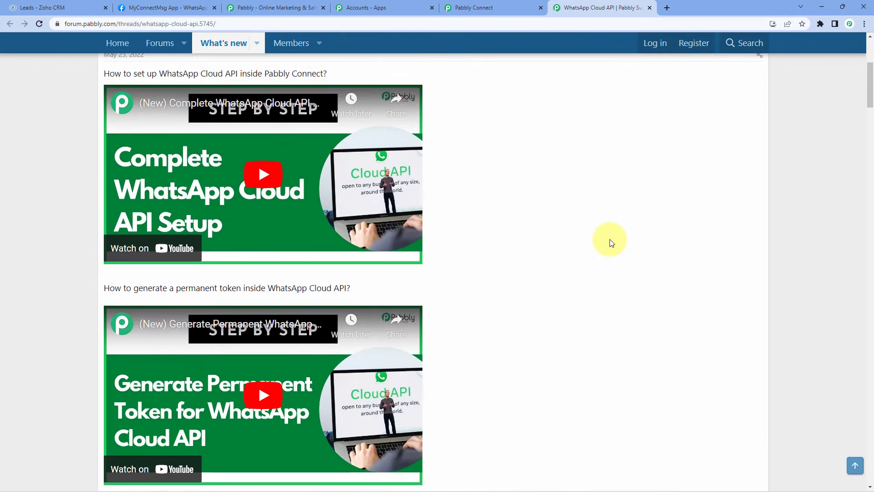
click(456, 7)
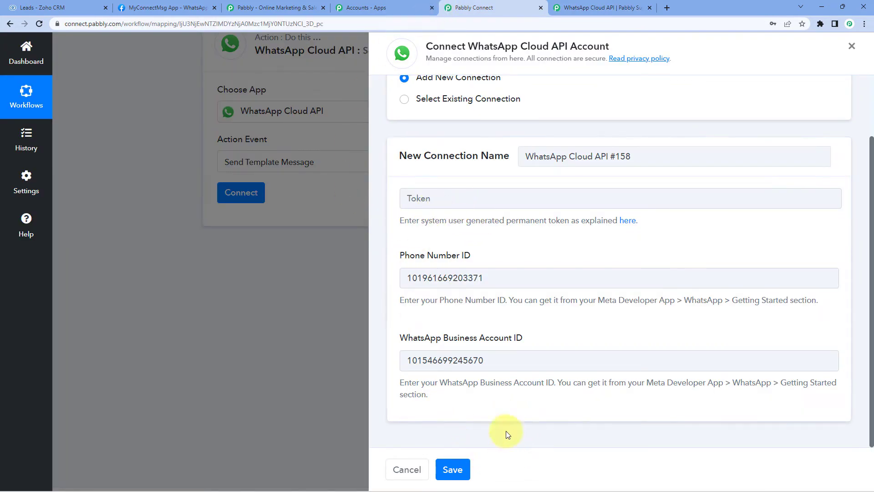
Switch to the existing WhatsApp Cloud API #157 connection and save it.
scroll(497, 400, up, 1)
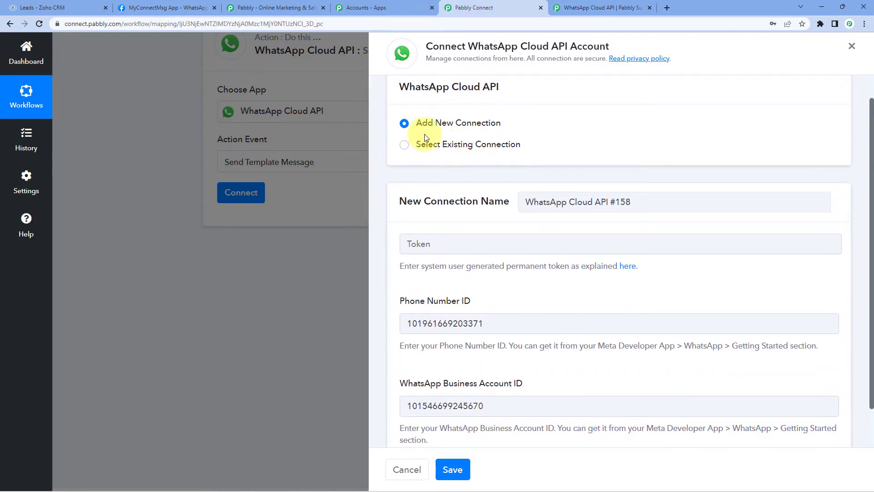
click(405, 145)
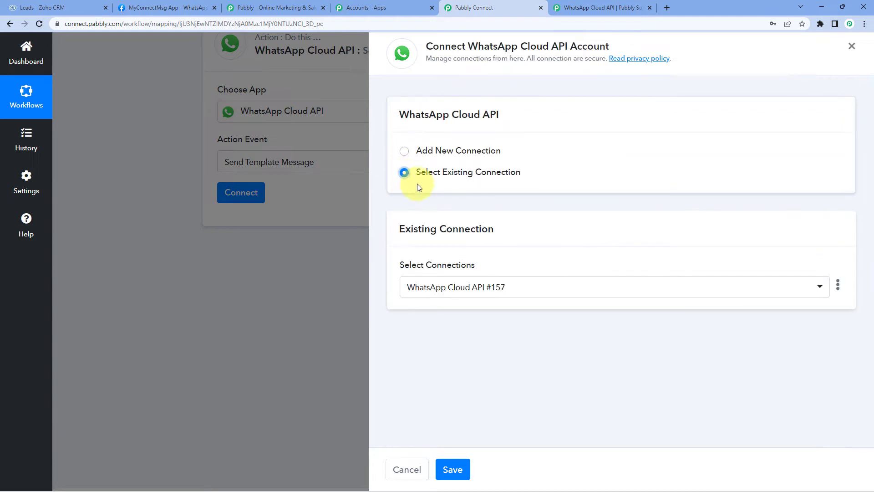
click(464, 467)
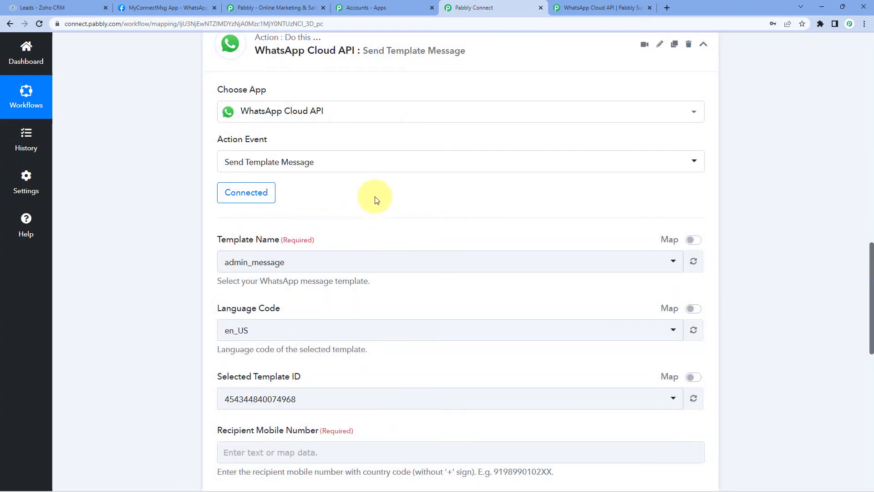
scroll(376, 200, down, 2)
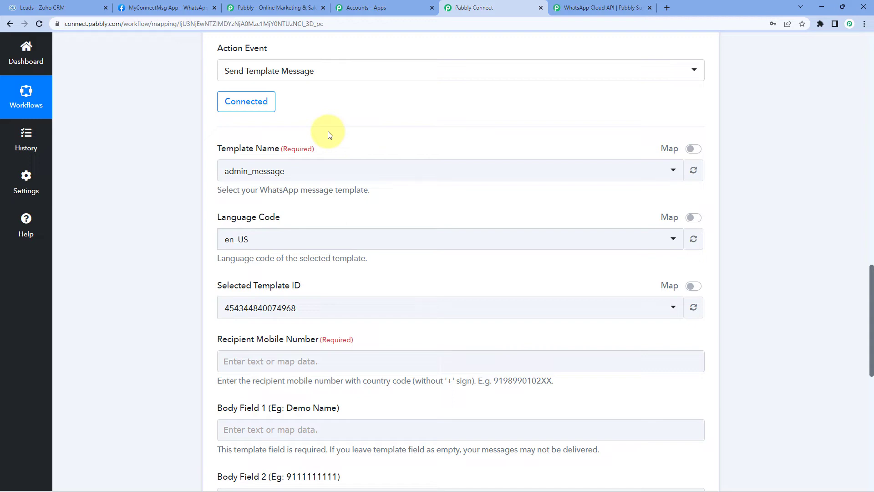
Browse the Template Name list, keeping admin_message, then switch to the MyConnectMsg App tab.
click(331, 172)
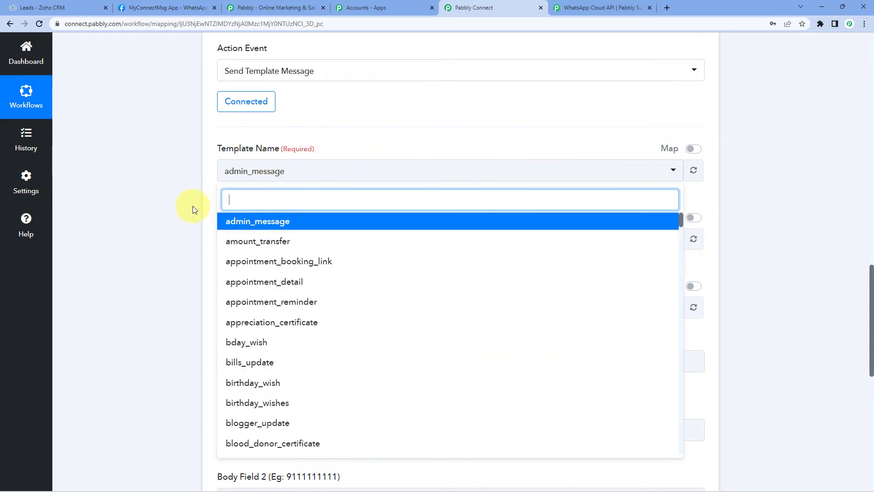
scroll(192, 206, down, 2)
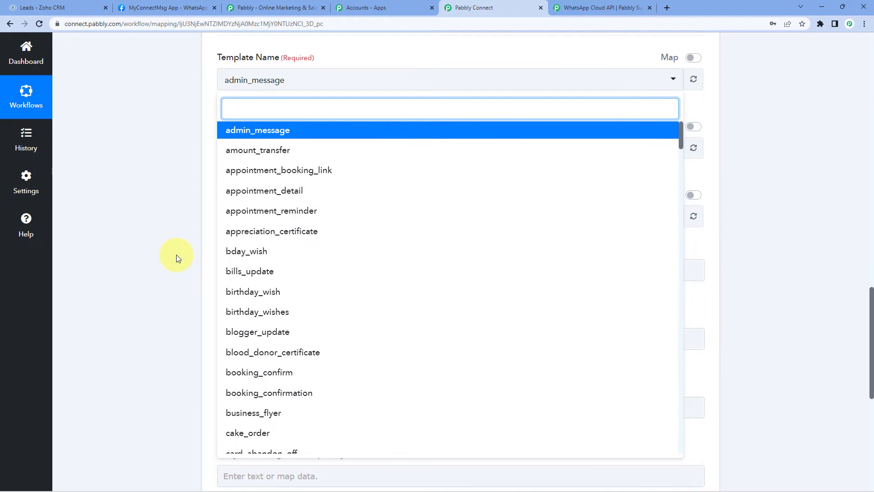
click(173, 7)
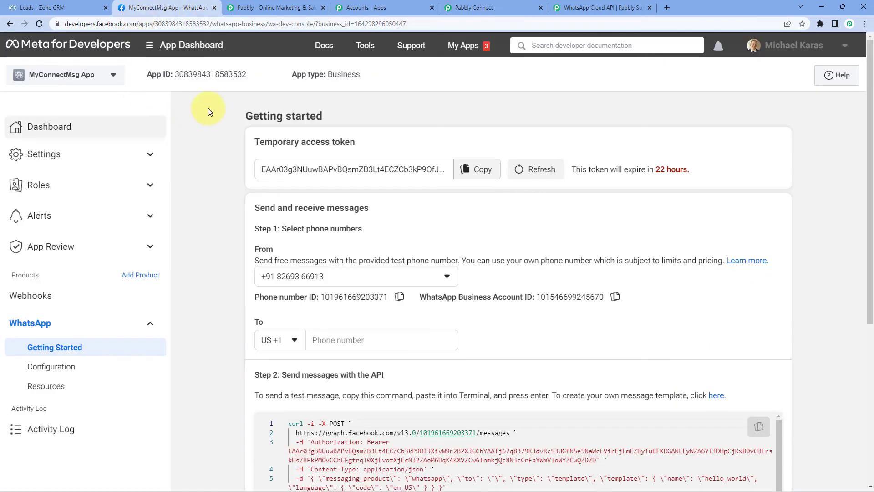
Scroll to Step 2 and follow the link to WhatsApp Manager's message templates.
scroll(217, 139, down, 5)
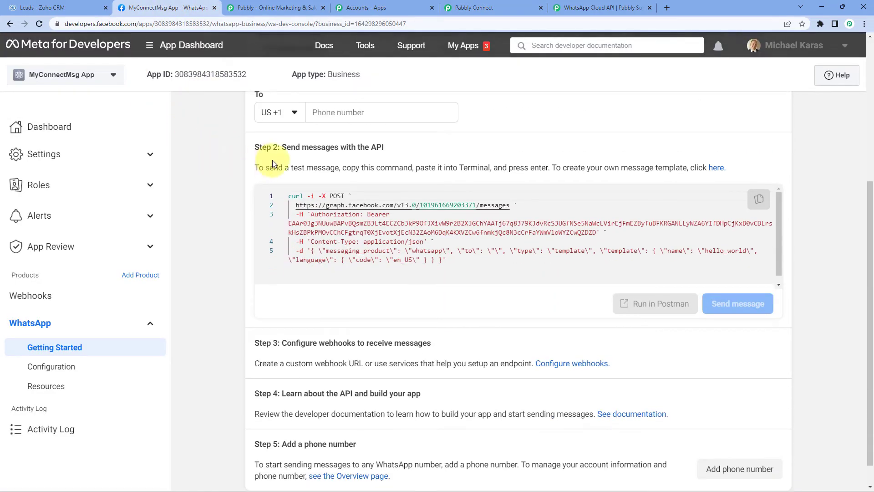
click(705, 169)
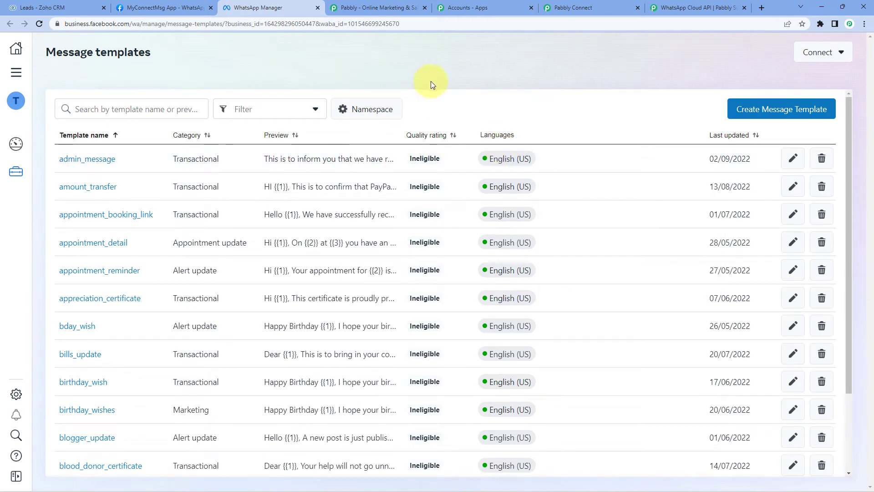
Search the message templates for 'New_lead' and open the new_lead_signup template.
scroll(62, 182, down, 4)
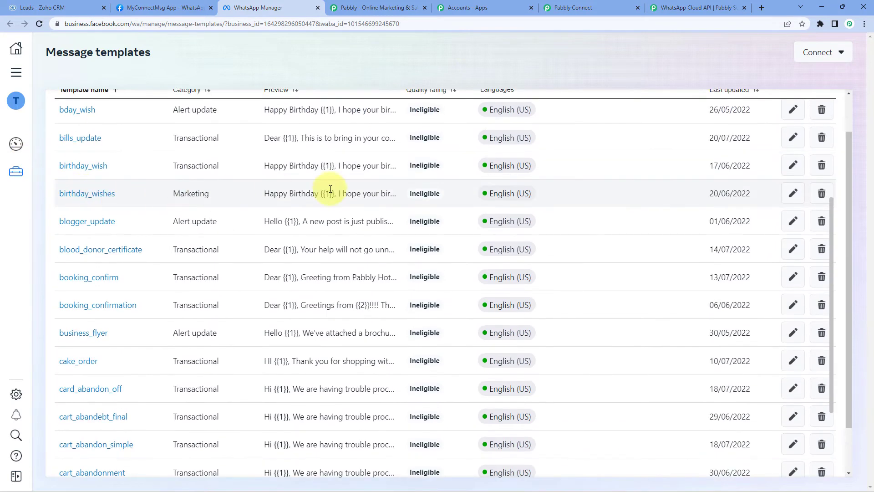
scroll(369, 189, up, 3)
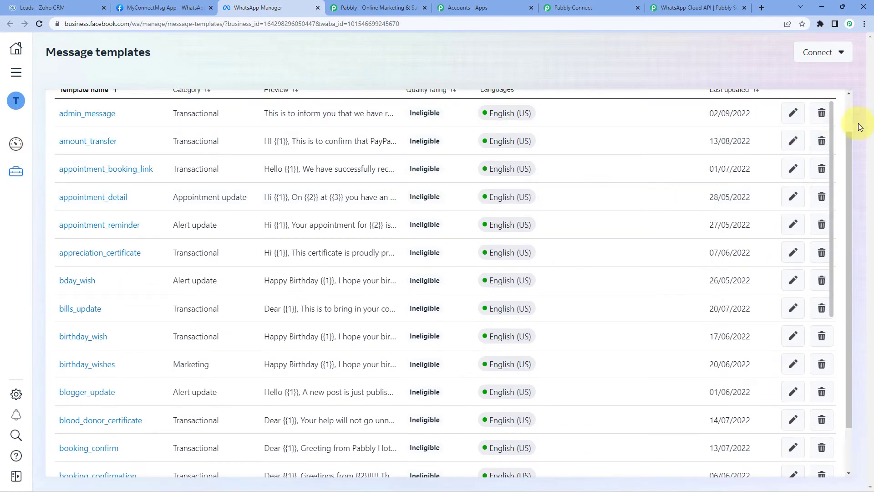
scroll(848, 114, up, 1)
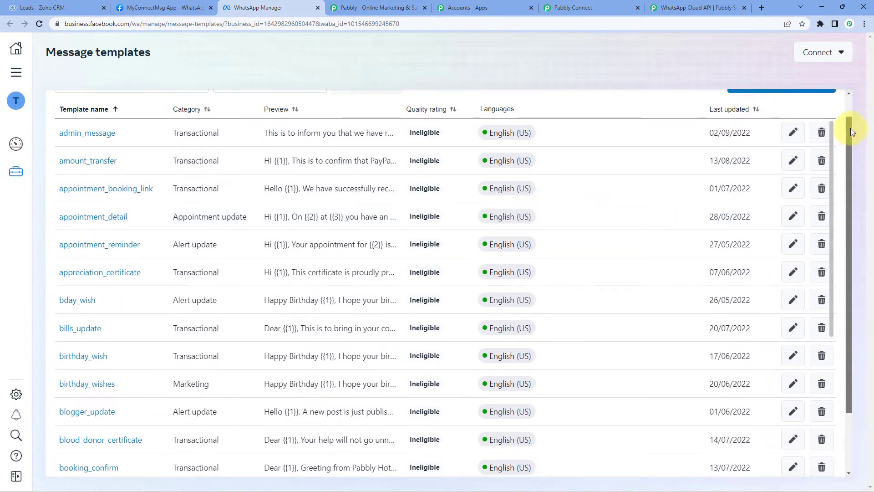
scroll(851, 127, up, 1)
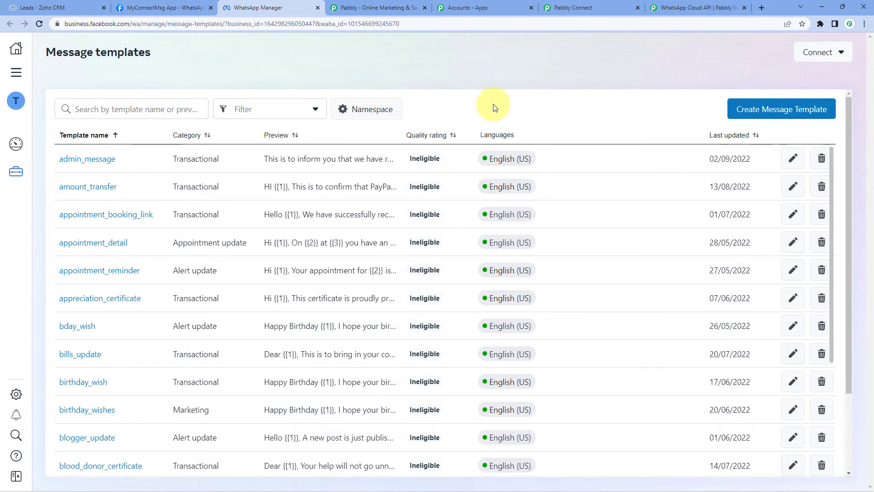
click(160, 106)
text(New)
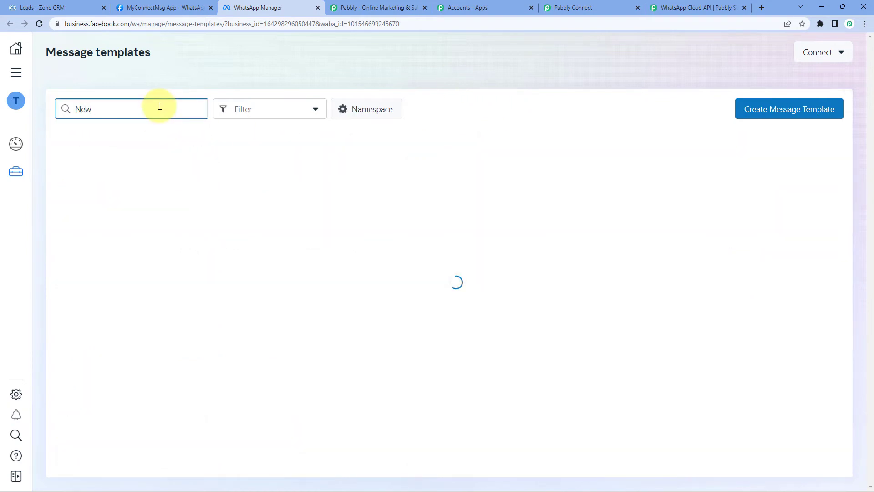
text(_lead)
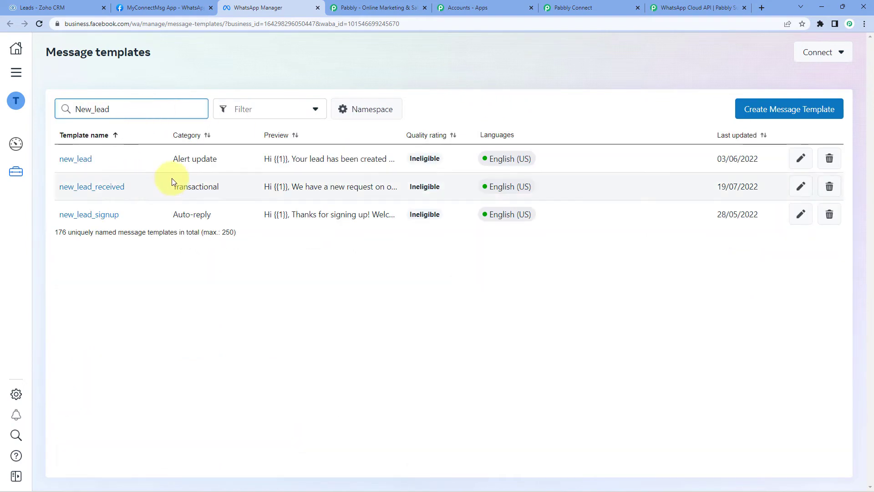
click(106, 217)
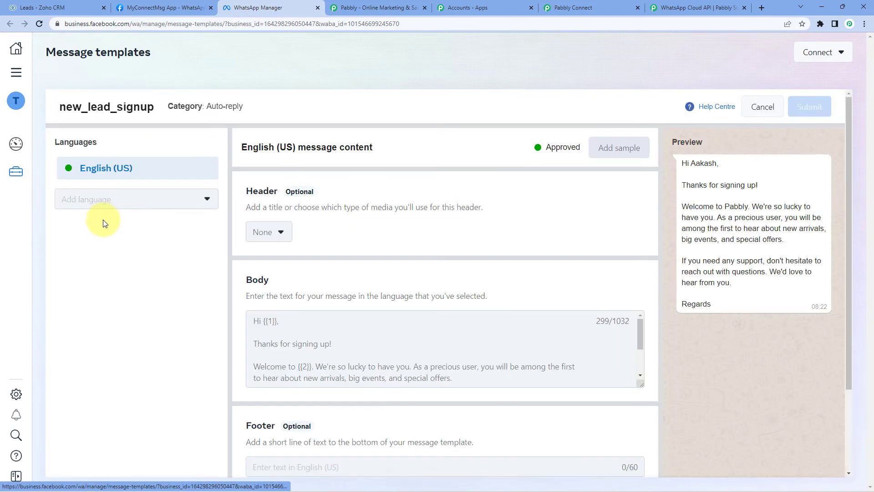
Highlight the {{1}} variable, then enlarge the Body box to show the whole new_lead_signup text.
scroll(569, 173, down, 1)
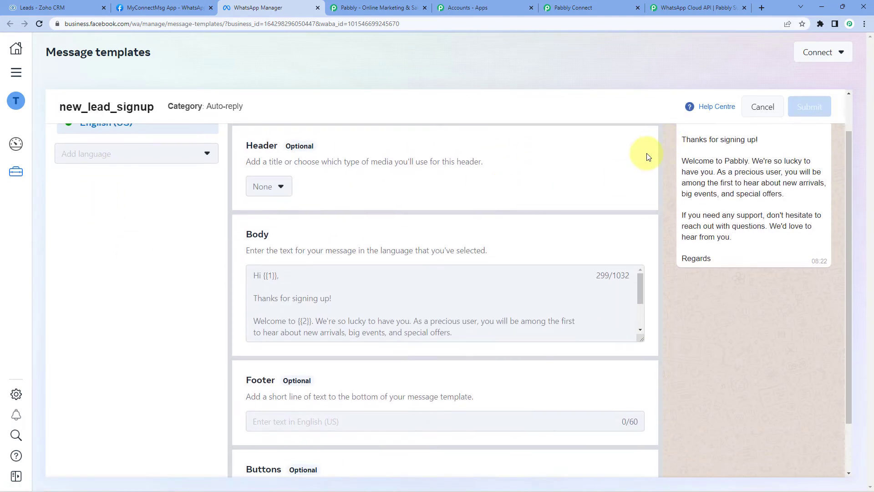
scroll(646, 151, up, 1)
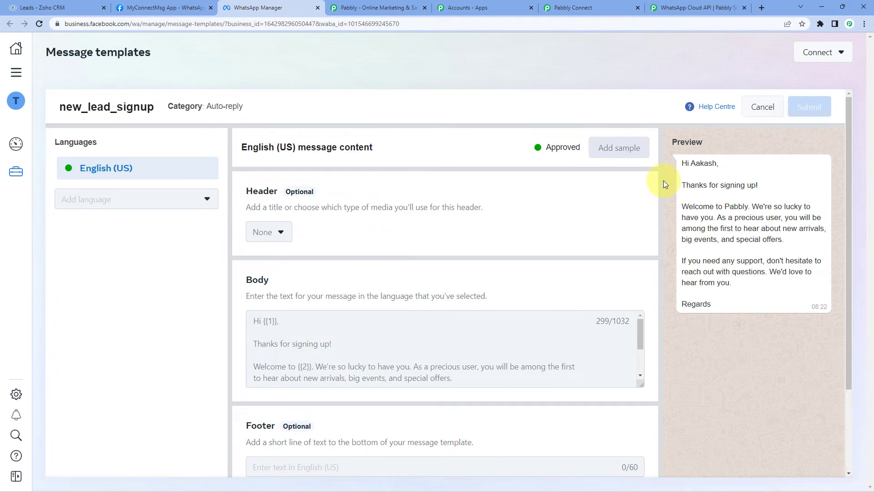
scroll(398, 279, down, 1)
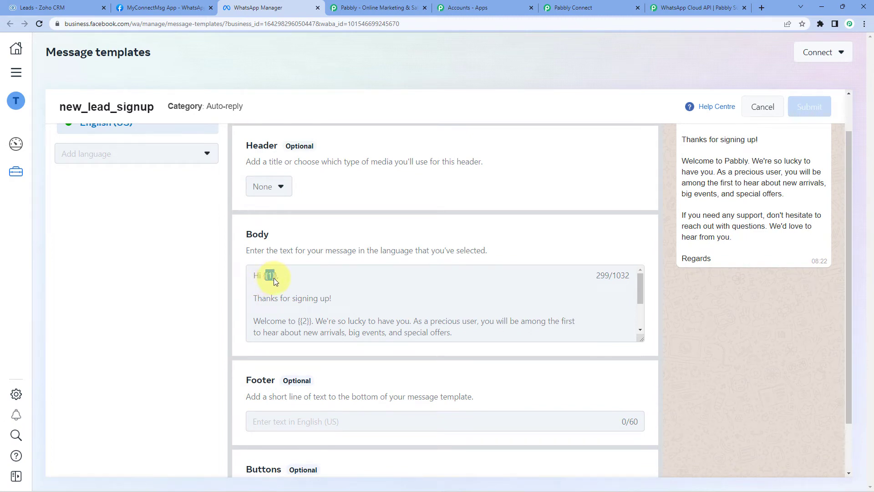
drag(274, 277, 276, 276)
click(341, 241)
drag(648, 342, 643, 416)
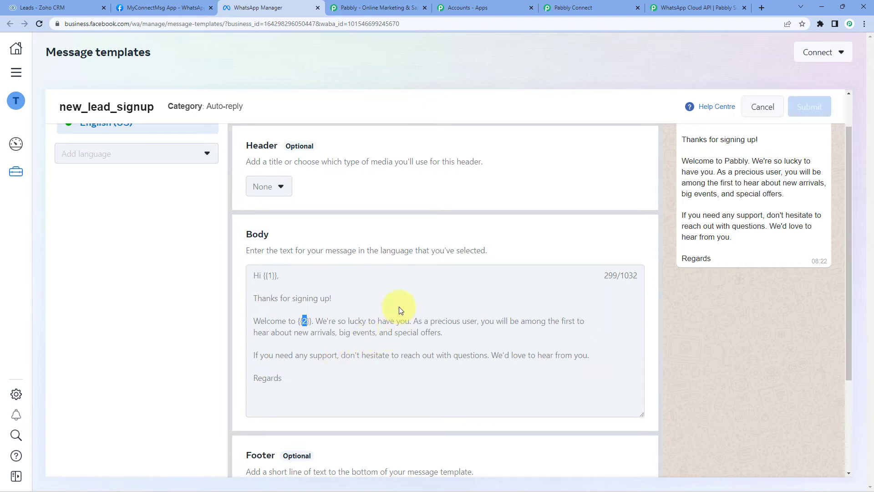
click(293, 275)
scroll(622, 335, up, 1)
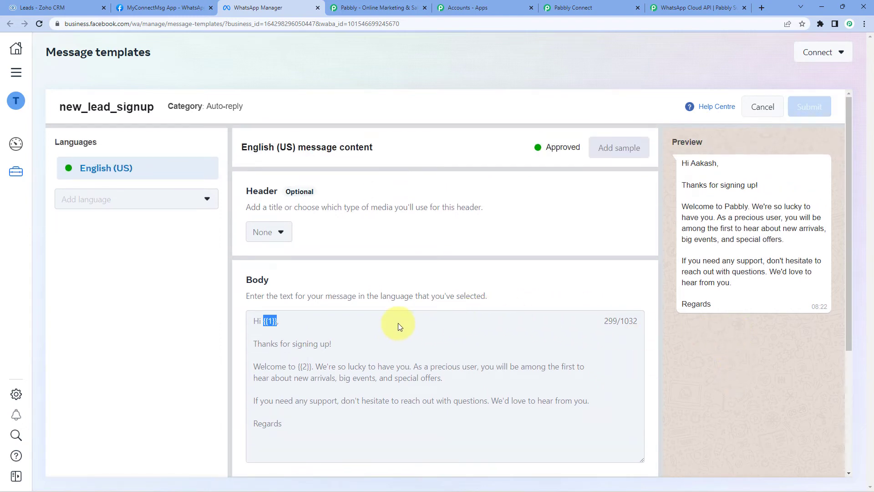
scroll(397, 322, down, 1)
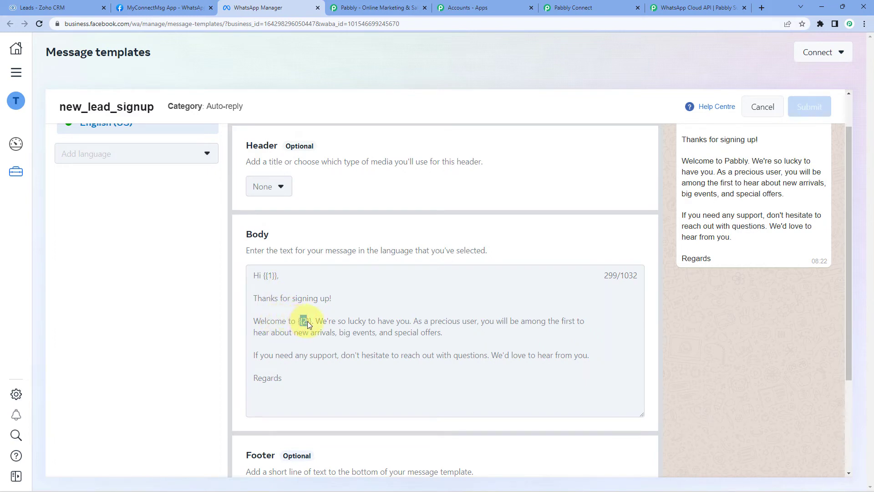
click(344, 307)
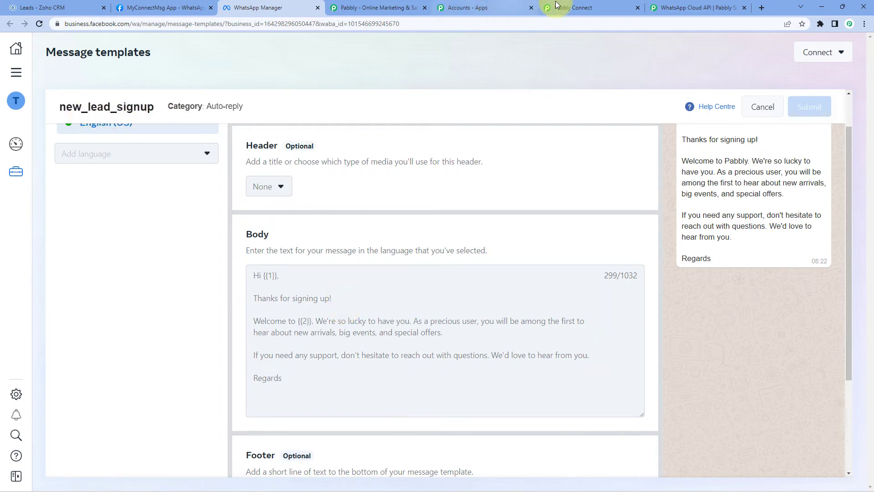
click(573, 7)
text(new_)
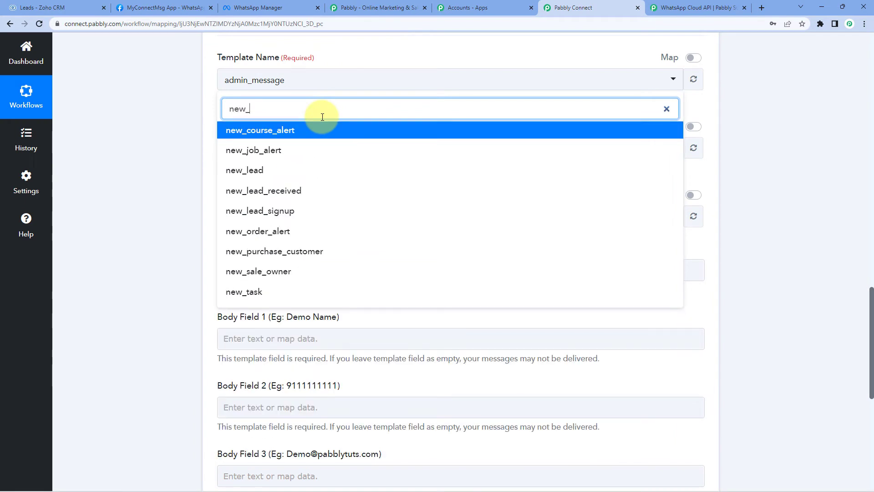
text(le)
click(282, 172)
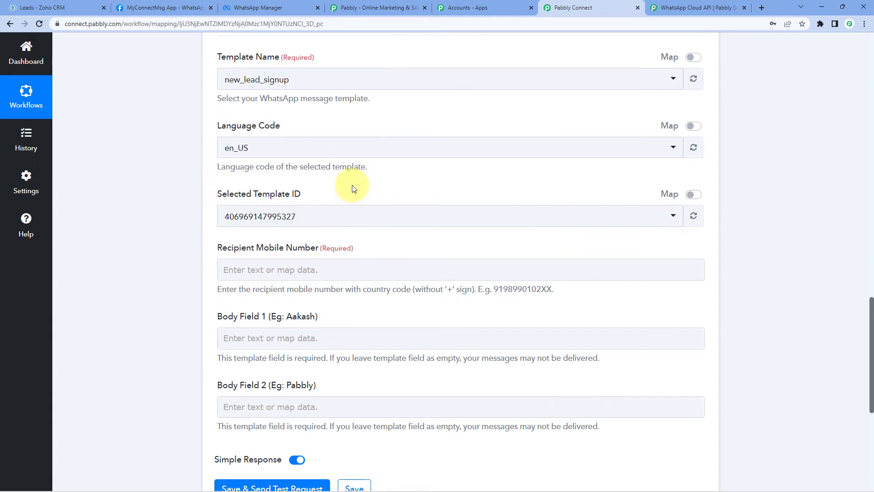
scroll(353, 194, down, 2)
scroll(353, 188, down, 1)
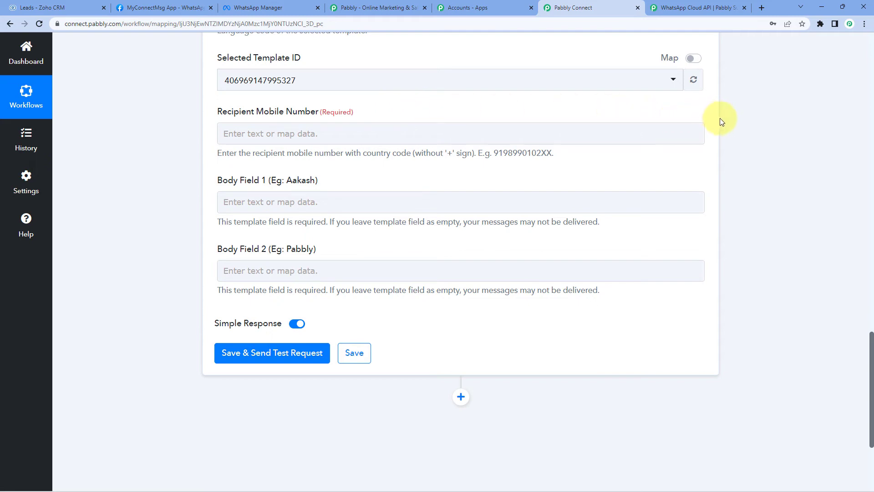
scroll(738, 133, up, 1)
scroll(739, 133, up, 12)
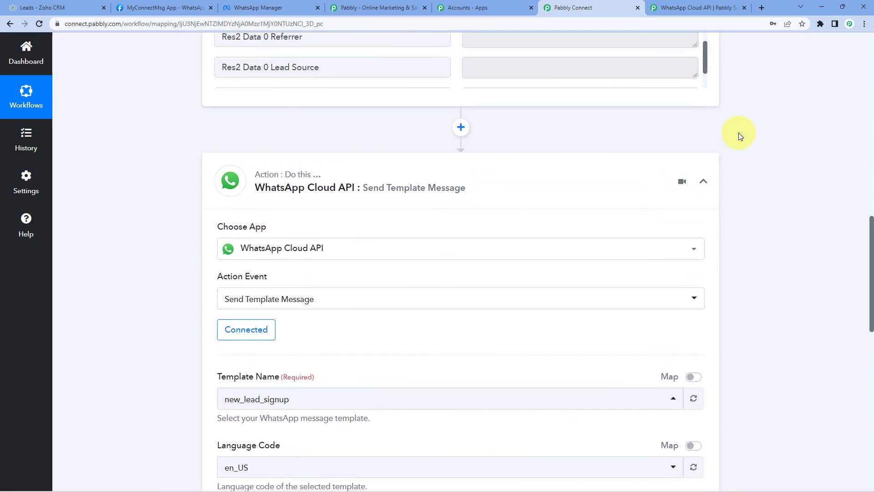
scroll(739, 133, up, 2)
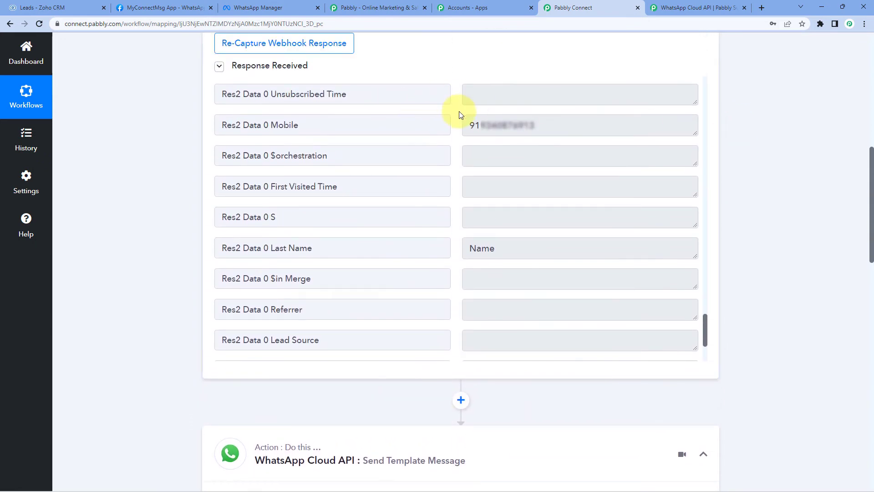
drag(471, 127, 560, 129)
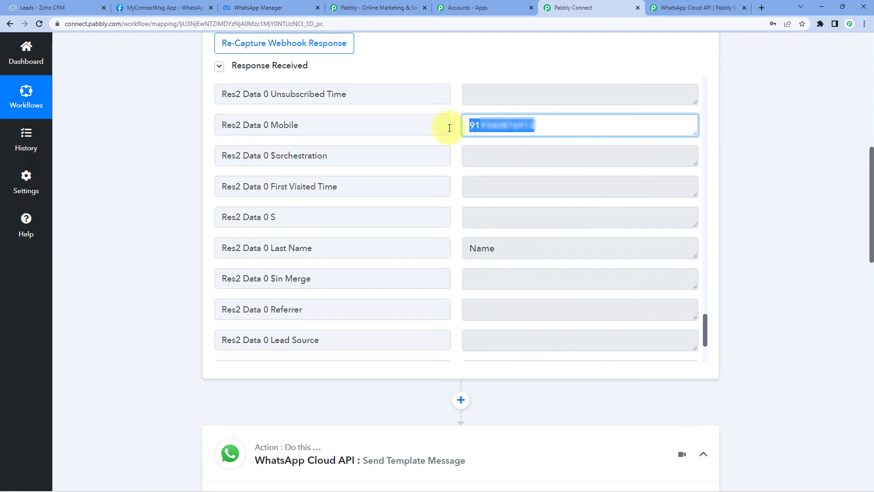
scroll(753, 148, down, 15)
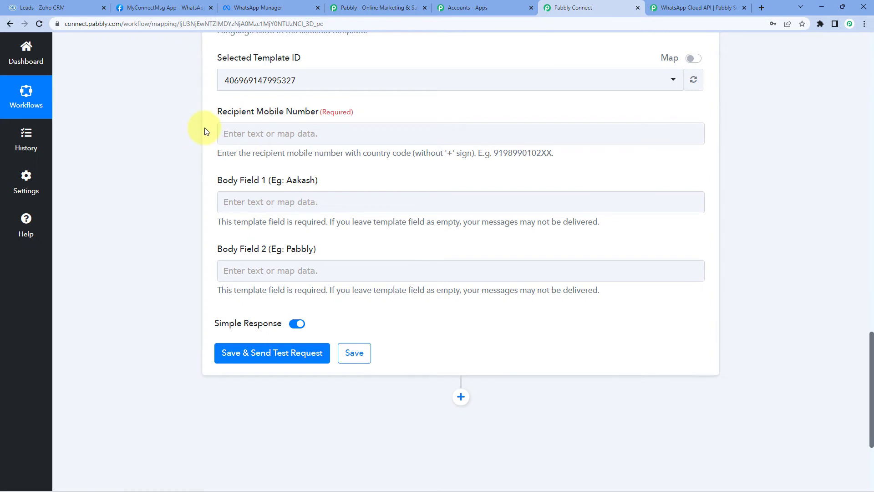
Map Recipient Mobile Number to the Zoho CRM step's Res2 Data 0 Mobile field.
click(234, 132)
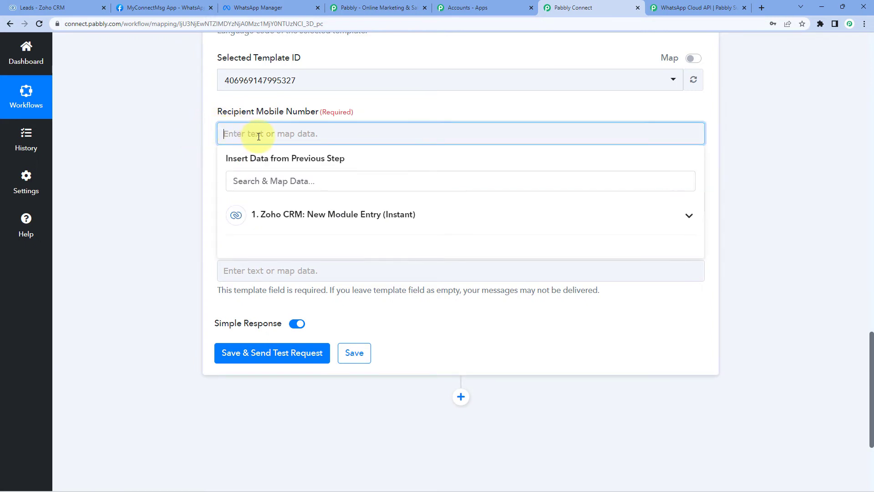
click(278, 214)
scroll(312, 296, down, 5)
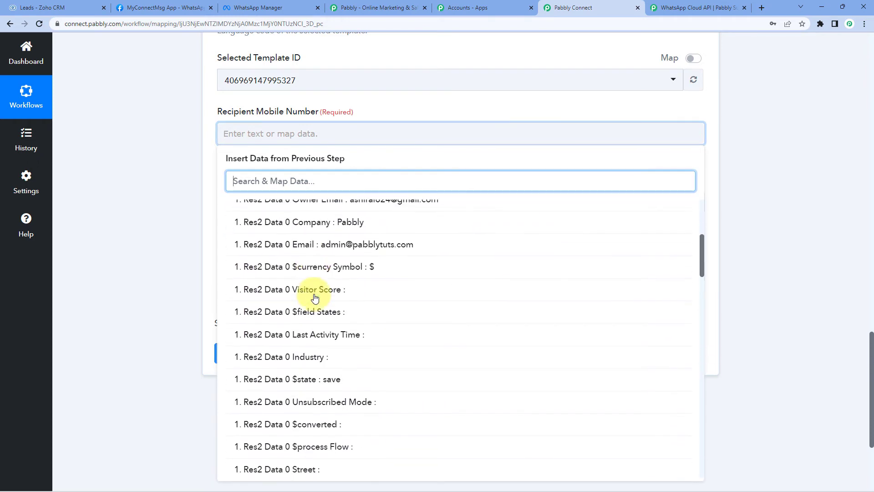
scroll(315, 297, down, 11)
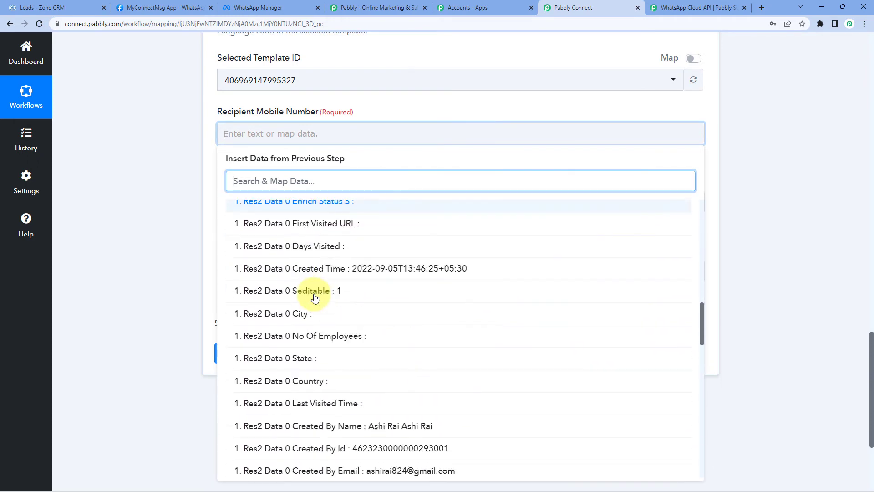
scroll(315, 296, down, 10)
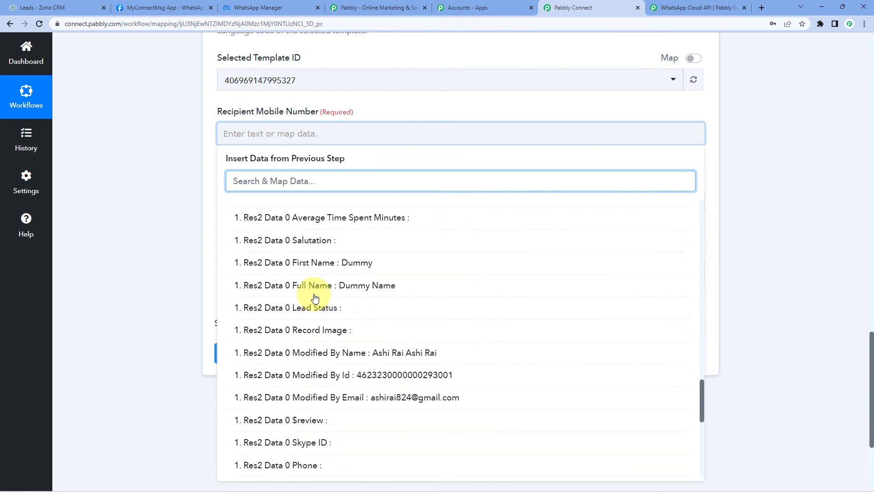
scroll(315, 297, down, 5)
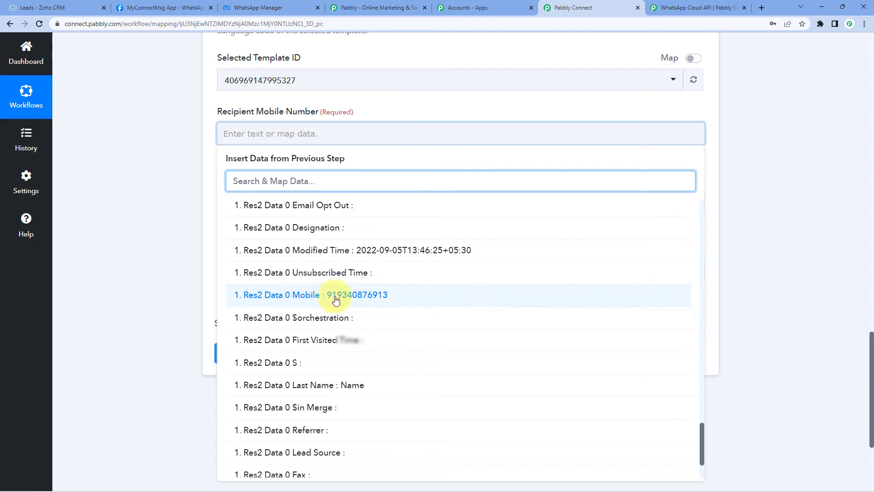
click(296, 296)
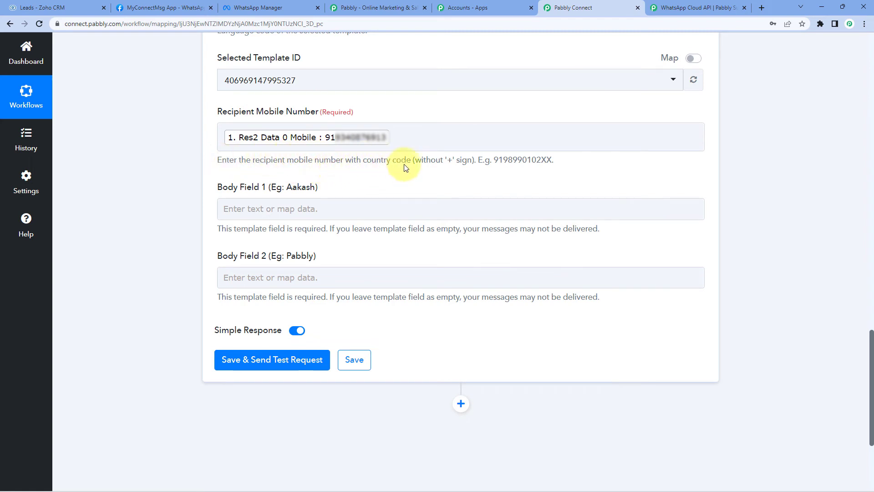
Point out the no-plus-sign hint and remove a stray 9 from the mapped number.
double_click(448, 159)
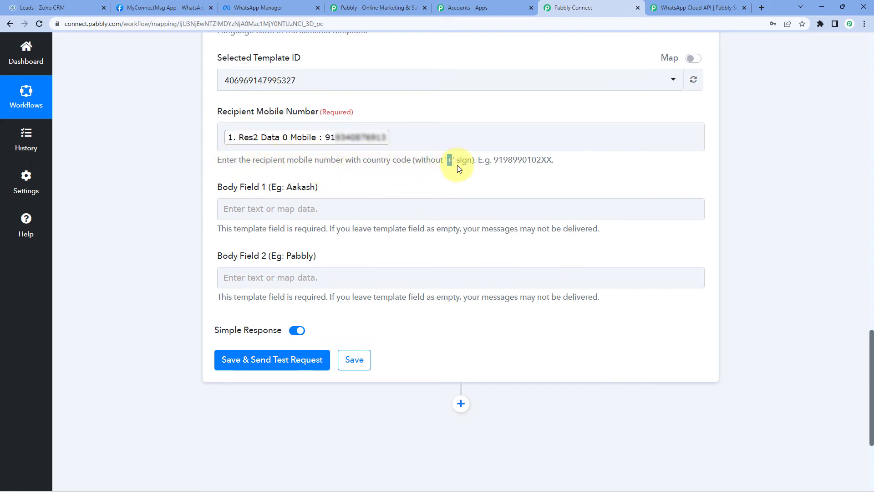
click(395, 177)
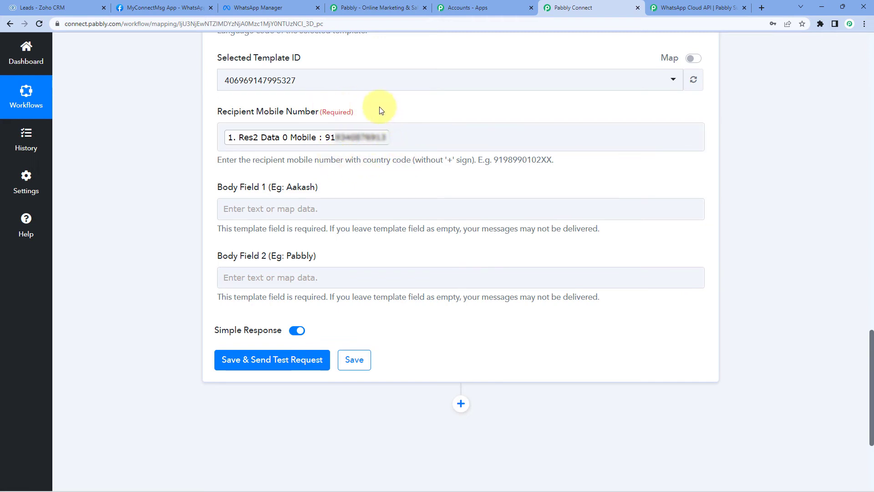
click(223, 138)
text(91)
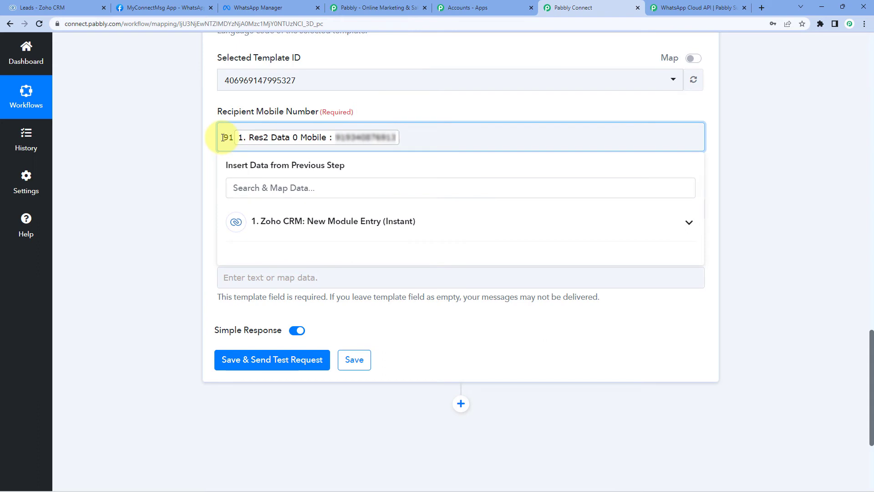
key(BackSpace)
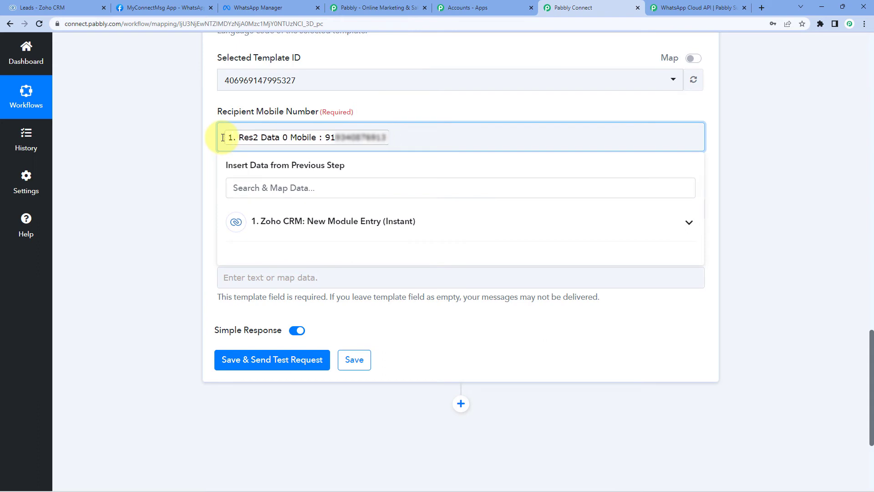
click(203, 141)
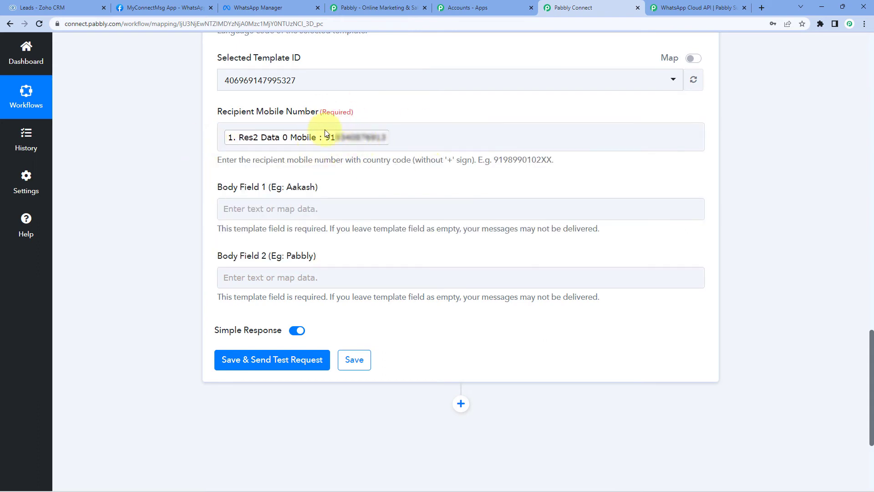
click(340, 172)
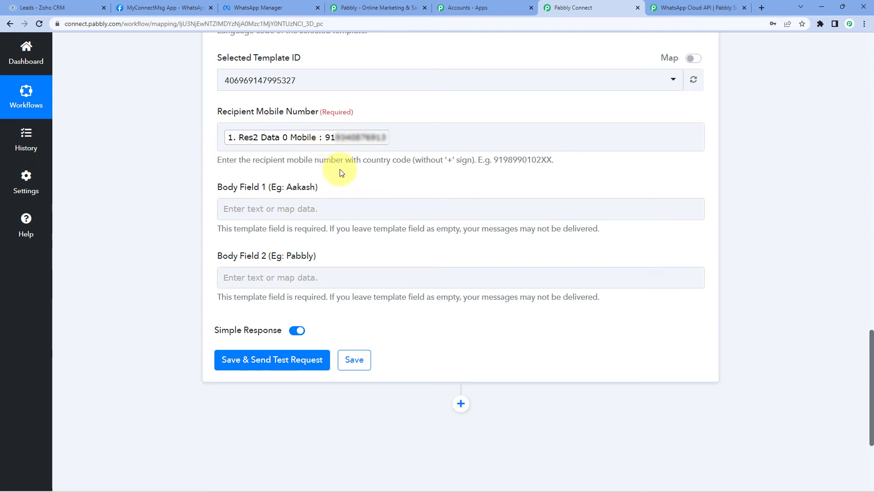
scroll(341, 172, down, 3)
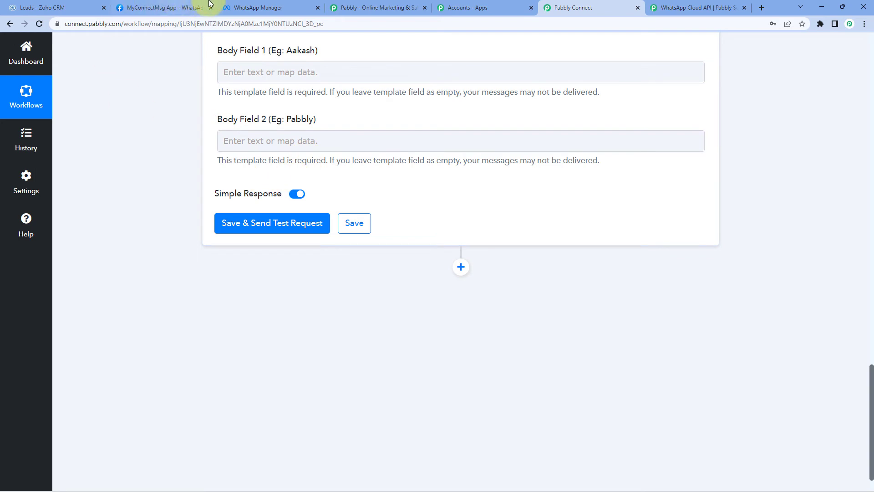
click(255, 8)
scroll(396, 234, down, 1)
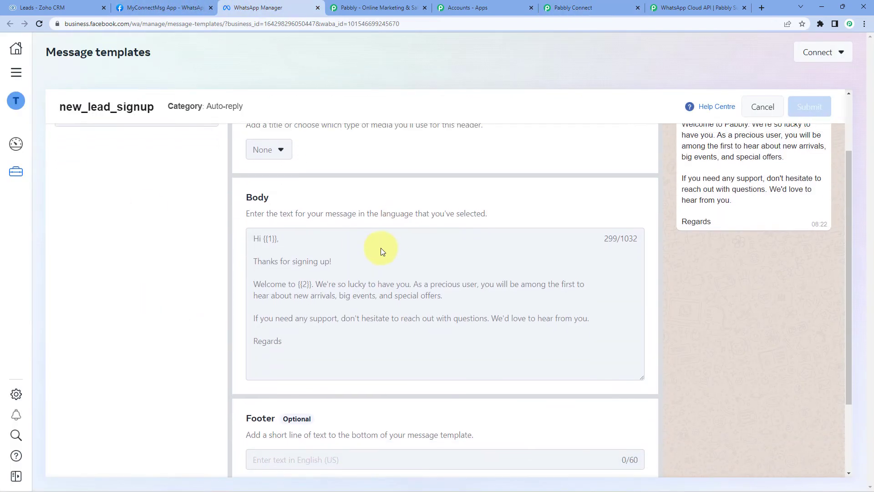
scroll(384, 250, up, 1)
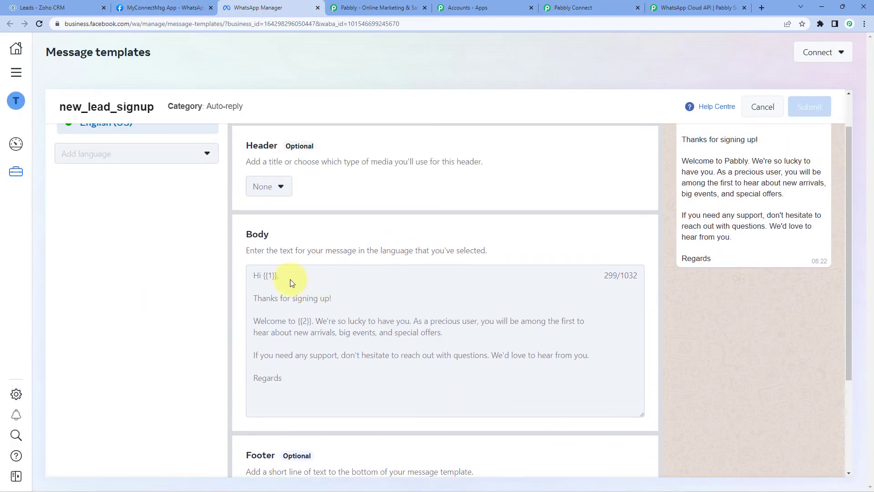
click(262, 279)
click(574, 7)
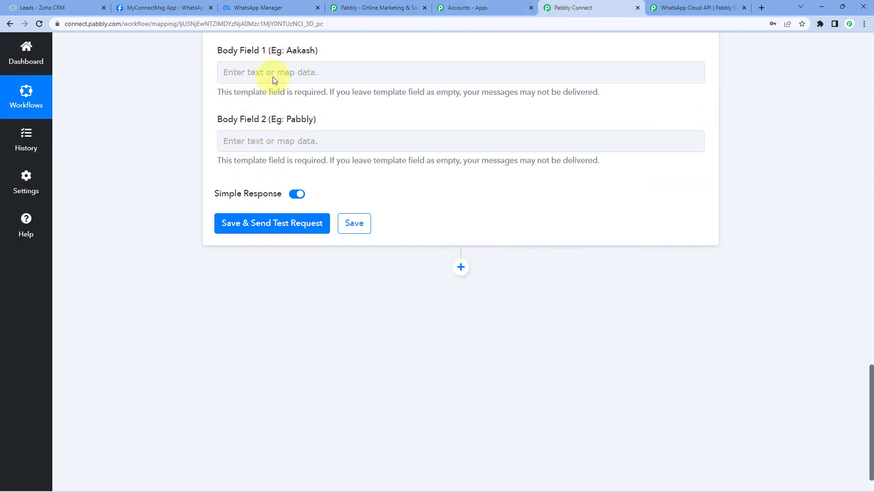
Map Body Field 1 to the Zoho lead's Res2 Data 0 First Name (sample value Dummy).
click(239, 72)
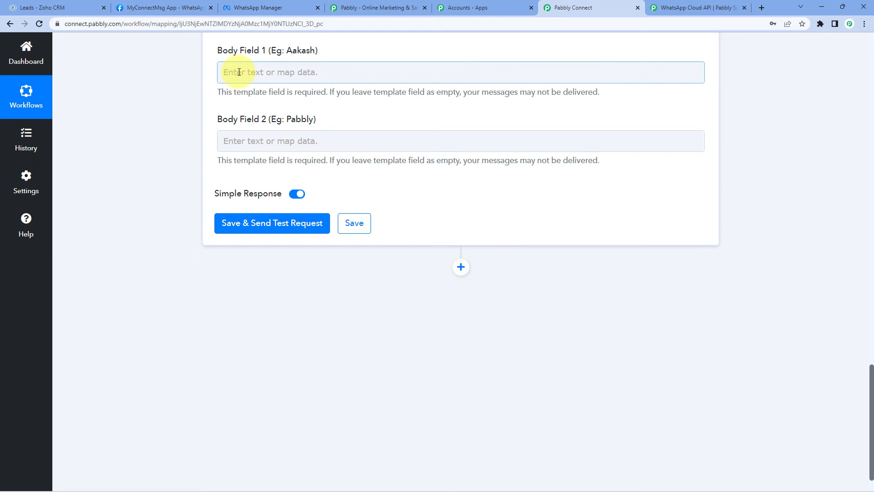
click(239, 72)
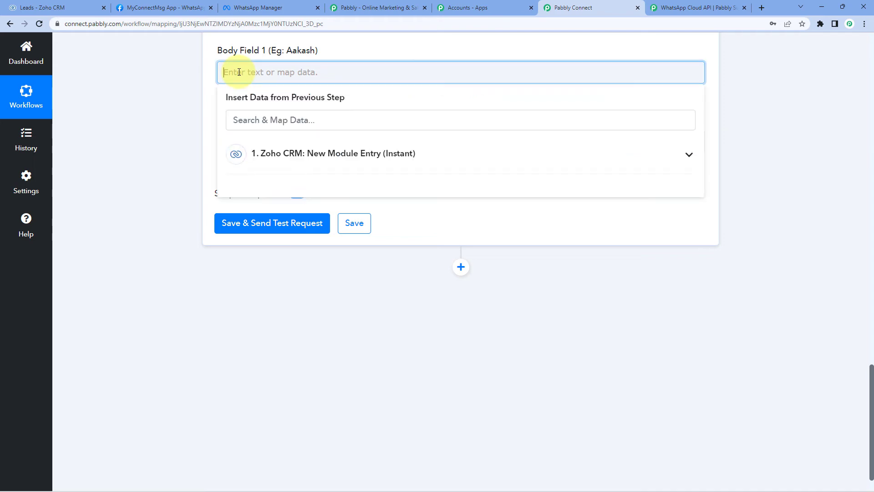
click(355, 162)
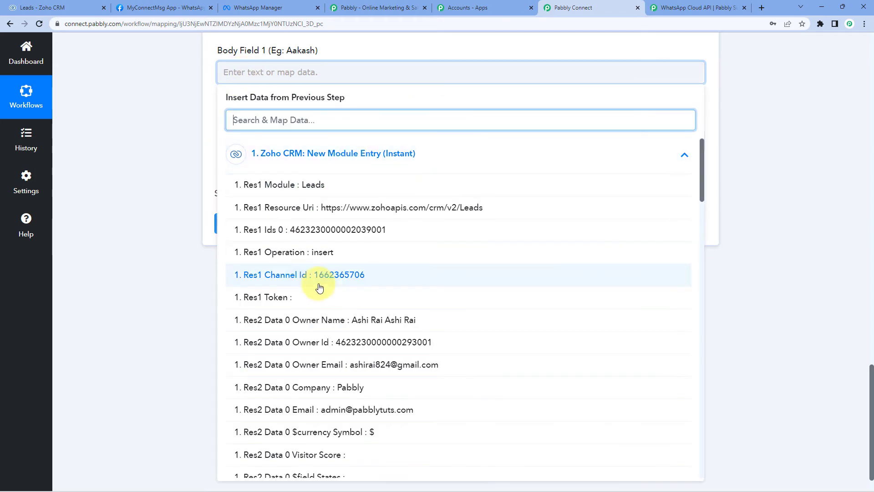
scroll(337, 241, down, 7)
scroll(337, 242, down, 9)
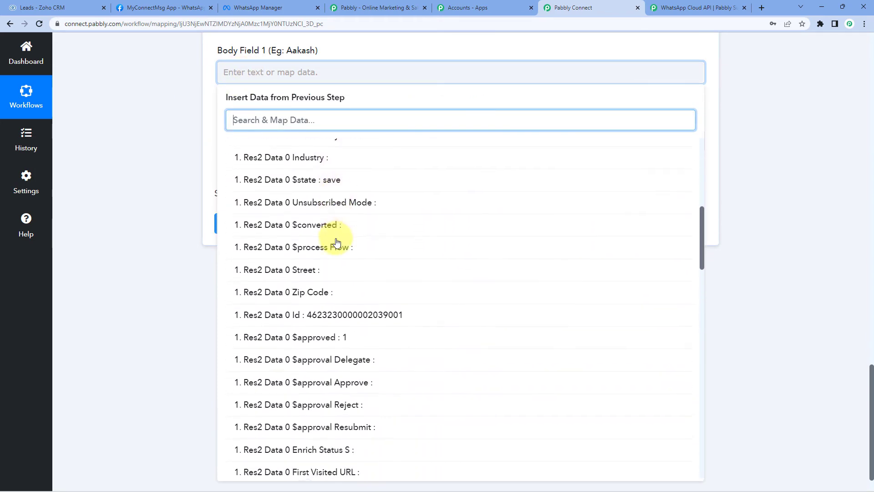
scroll(336, 243, down, 8)
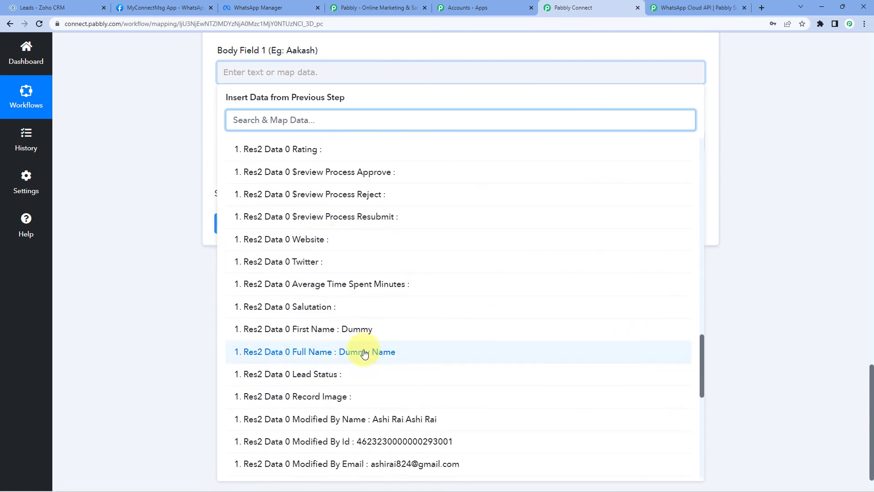
click(325, 332)
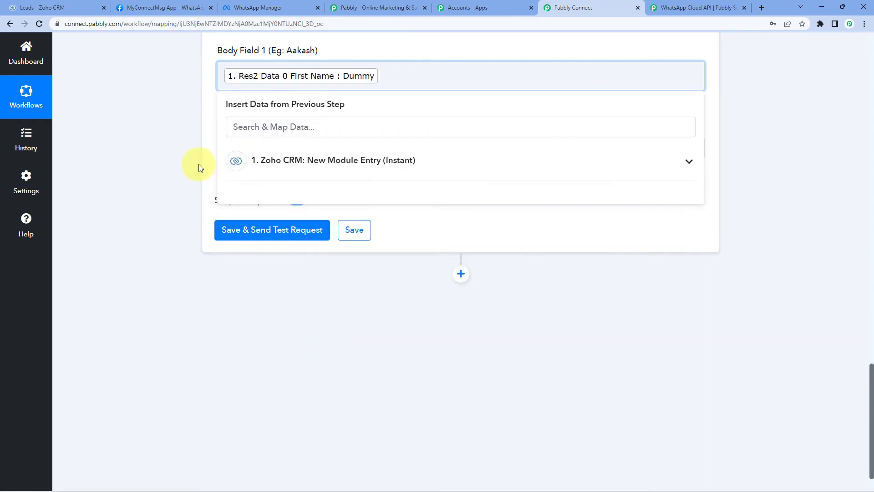
click(193, 149)
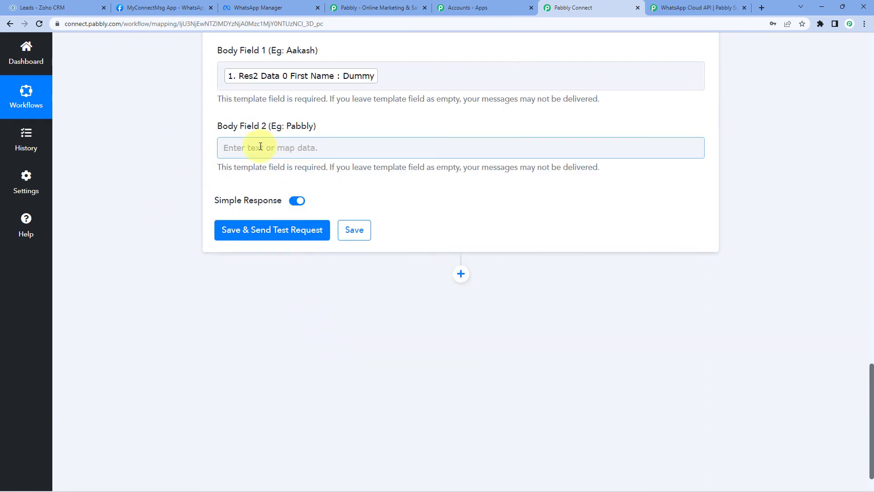
Check the {{2}} placeholder in WhatsApp Manager, then enter 'Pabbly' in Body Field 2.
click(329, 150)
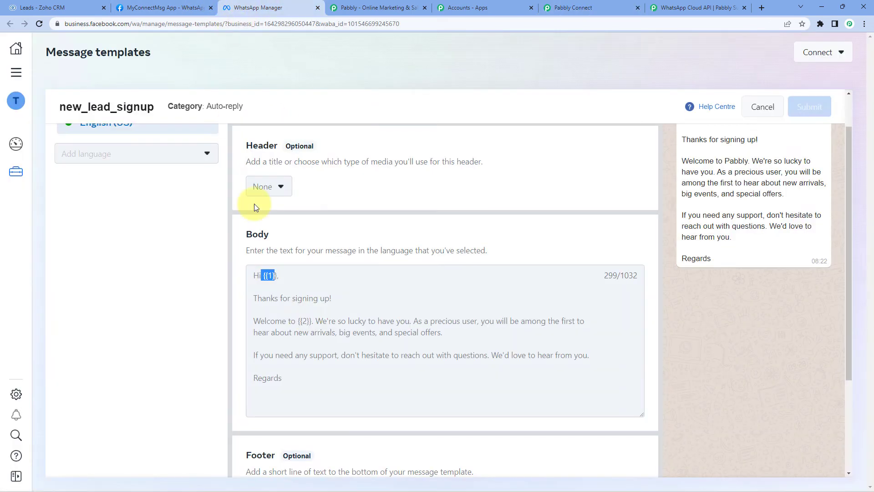
click(253, 8)
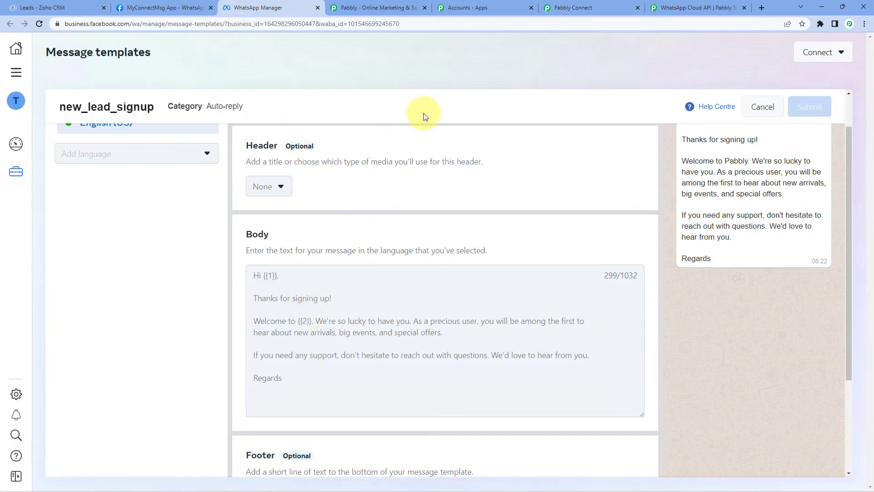
click(560, 8)
click(305, 151)
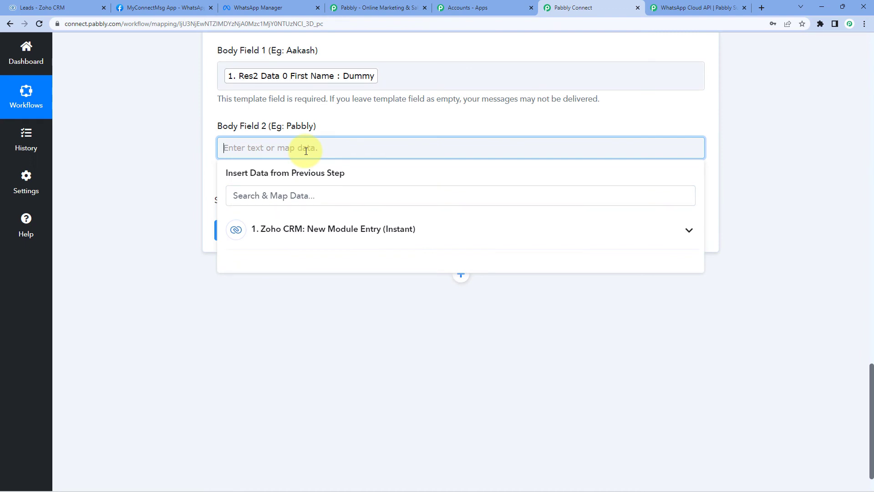
text(Pabbly)
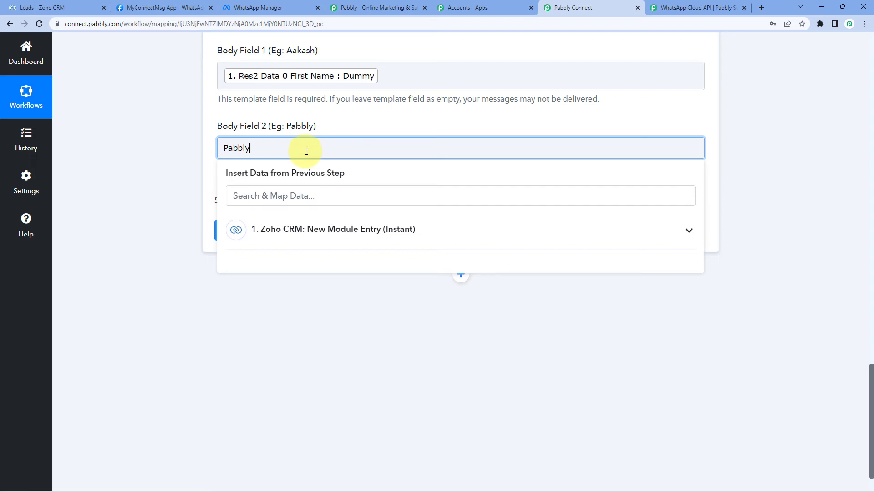
click(341, 124)
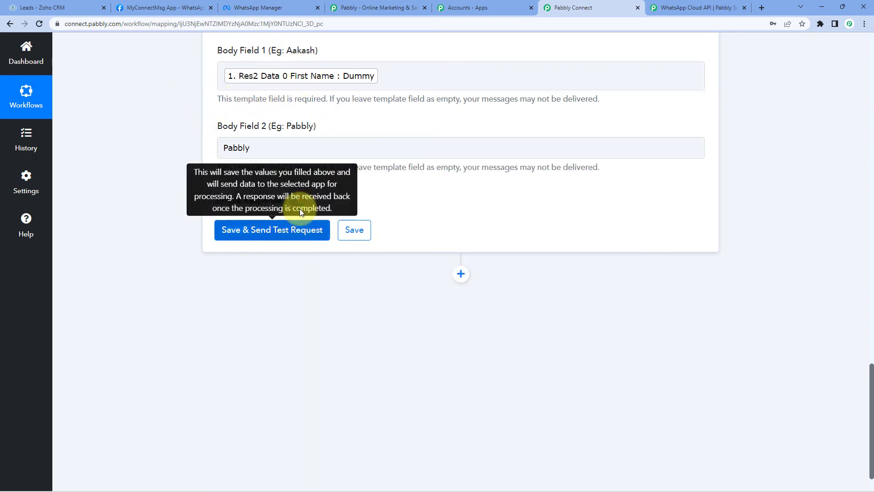
click(274, 233)
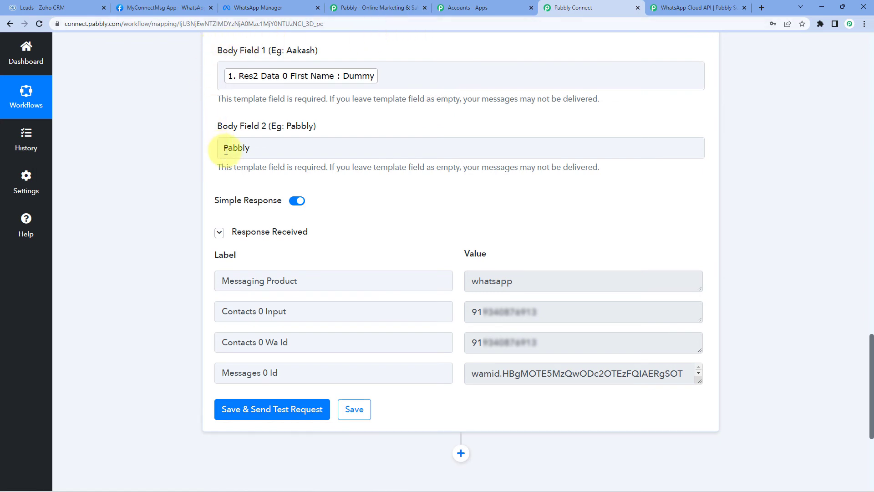
drag(540, 312, 473, 312)
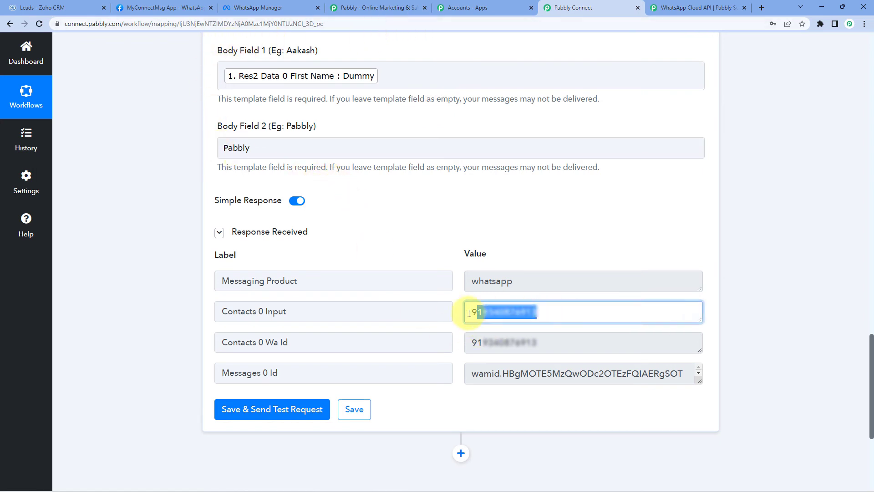
click(450, 247)
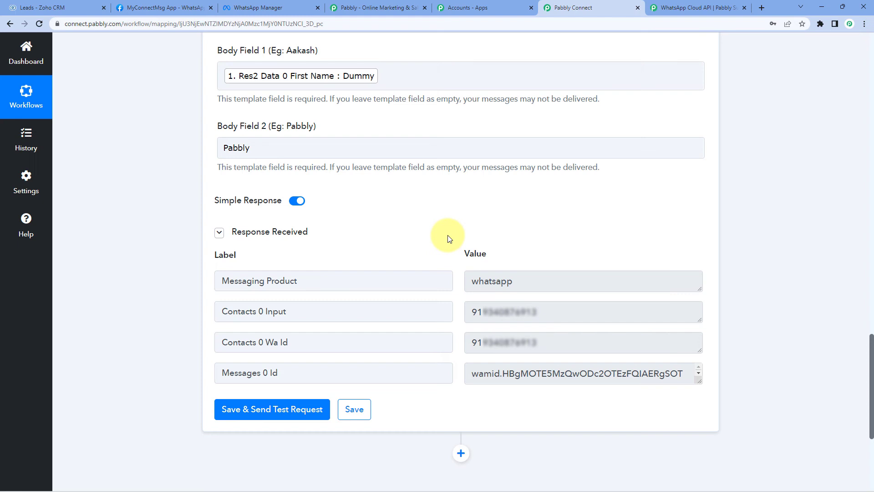
mouse_move(454, 482)
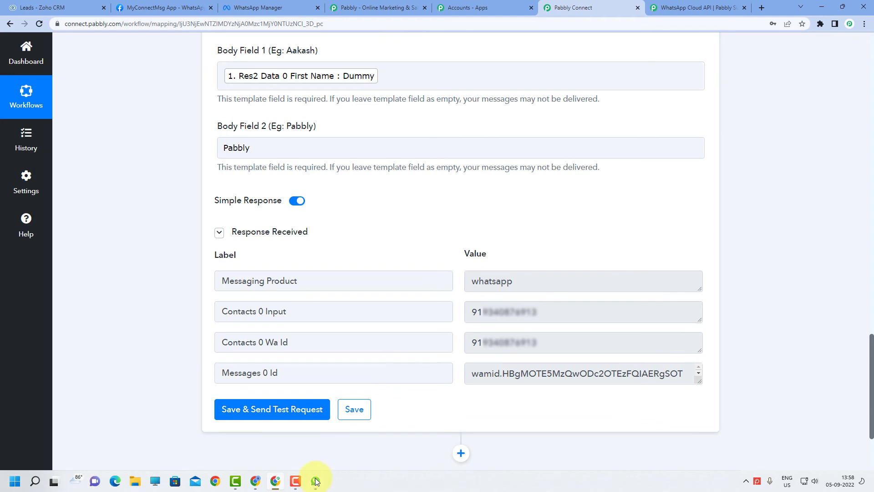
Open the WhatsApp chat, highlight 'Dummy' in the welcome message, then minimize WhatsApp.
click(316, 481)
click(224, 109)
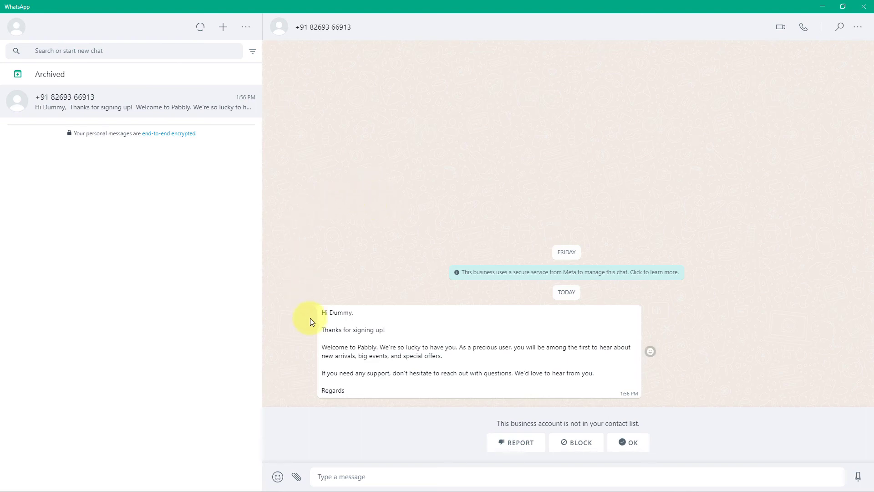
drag(331, 314, 354, 313)
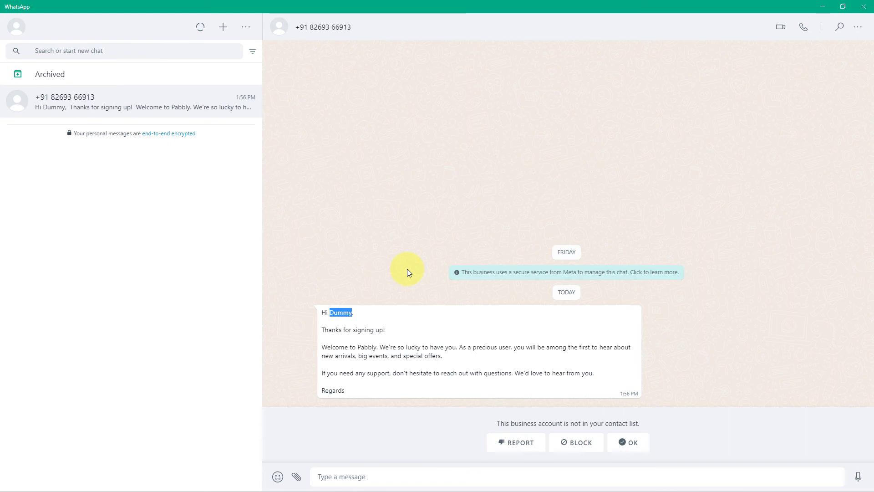
click(406, 268)
click(822, 7)
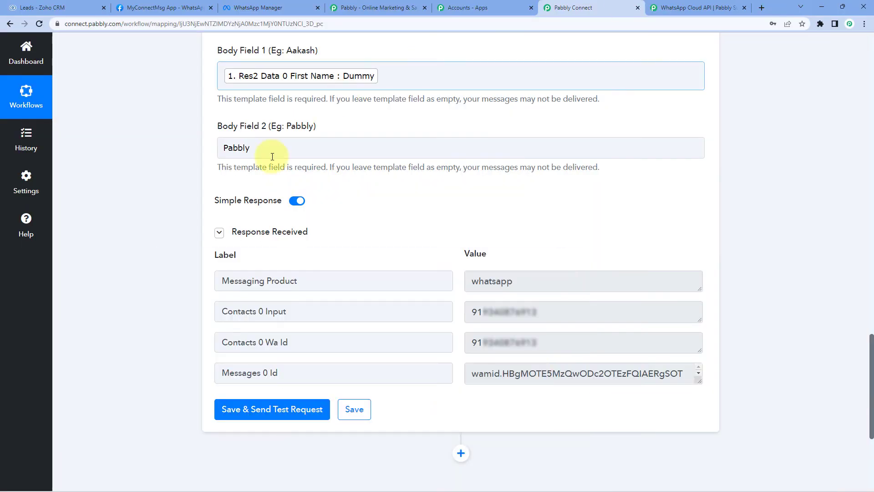
Collapse the Zoho CRM trigger and WhatsApp action cards, then switch to the pabbly.com tab.
scroll(159, 235, up, 15)
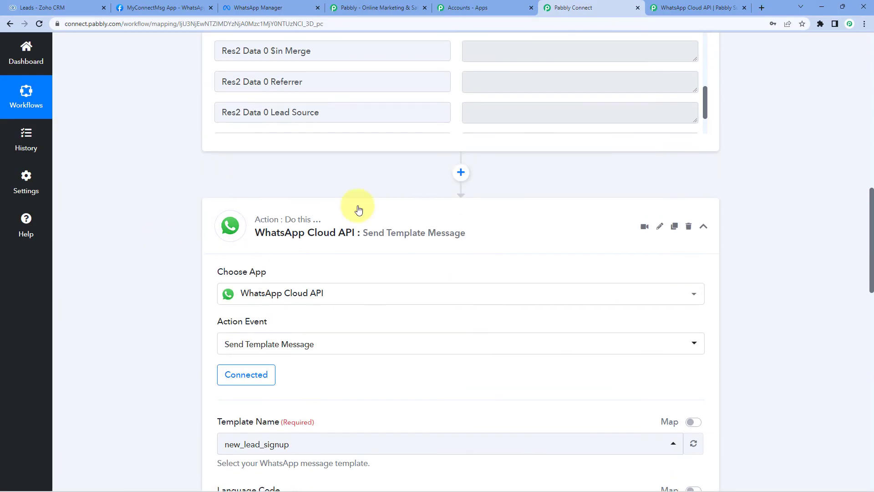
scroll(203, 248, up, 12)
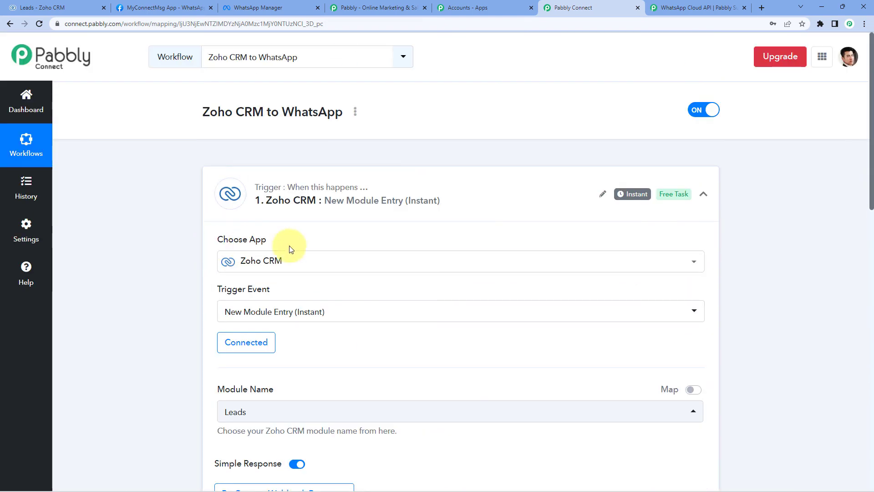
click(464, 185)
scroll(137, 242, down, 1)
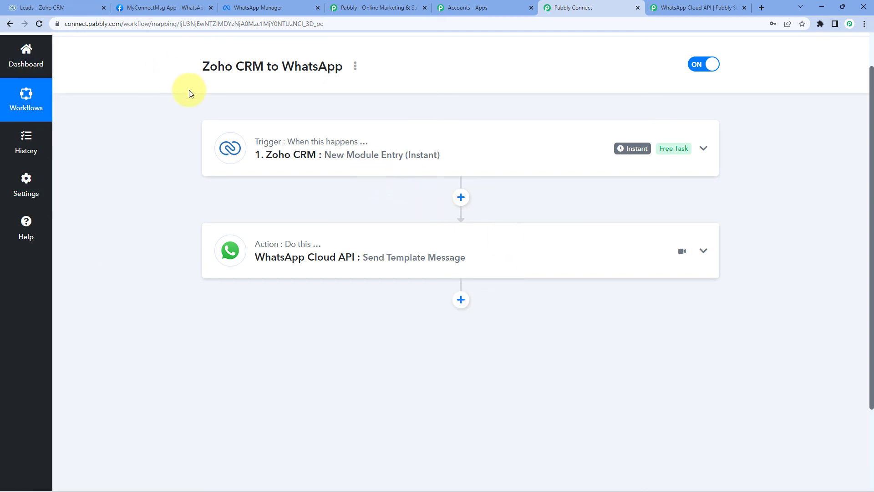
click(368, 8)
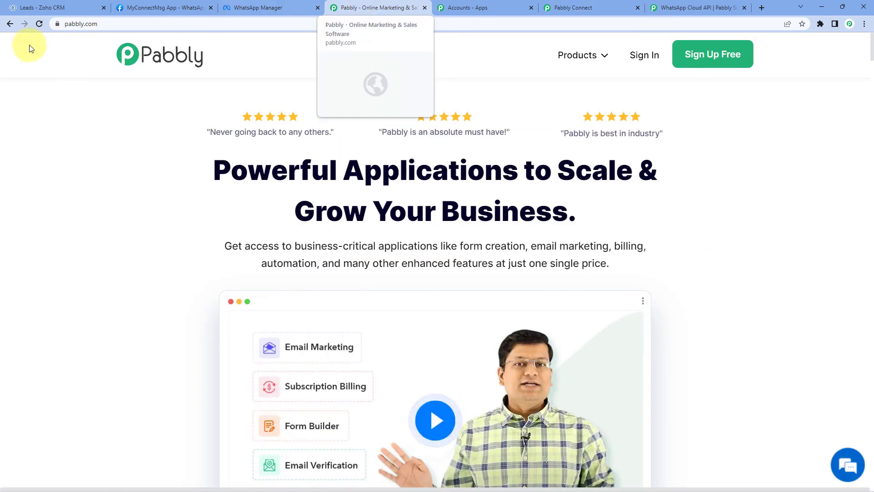
Go back to the lead form and clear the old first name, last name, e-mail and company.
click(10, 24)
drag(433, 110, 300, 119)
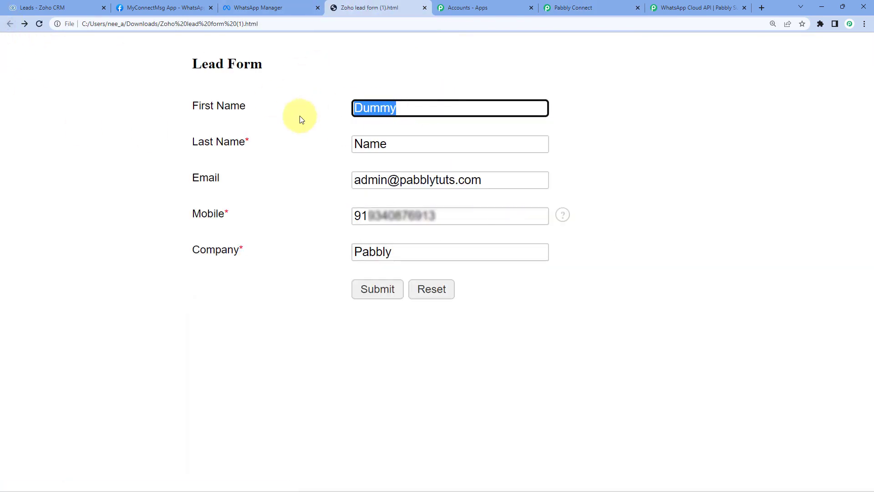
key(BackSpace)
double_click(424, 139)
key(BackSpace)
click(519, 183)
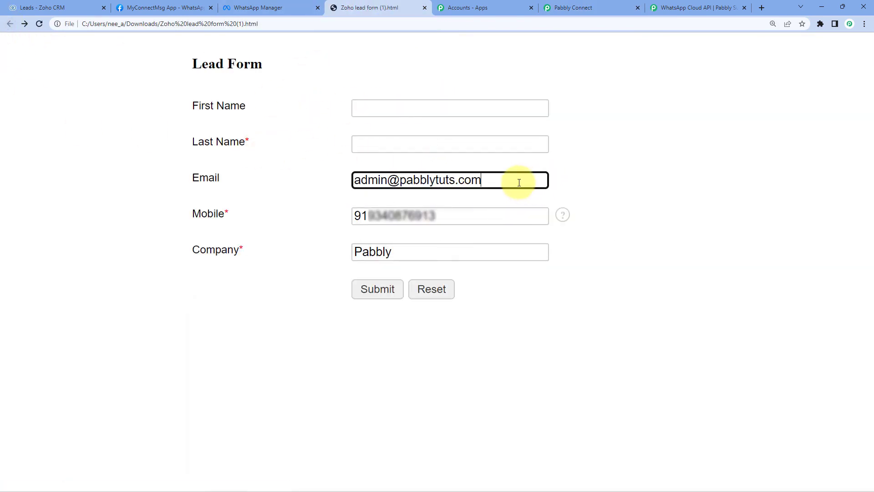
key(ctrl+a)
key(BackSpace)
drag(423, 251, 306, 250)
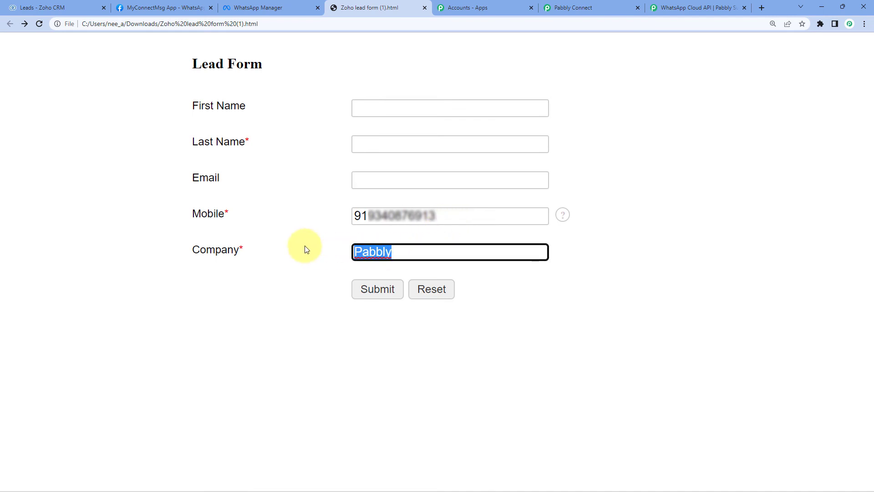
key(BackSpace)
Enter first name Test, last name Lead, a support e-mail and company MB, then submit.
click(376, 113)
text(T)
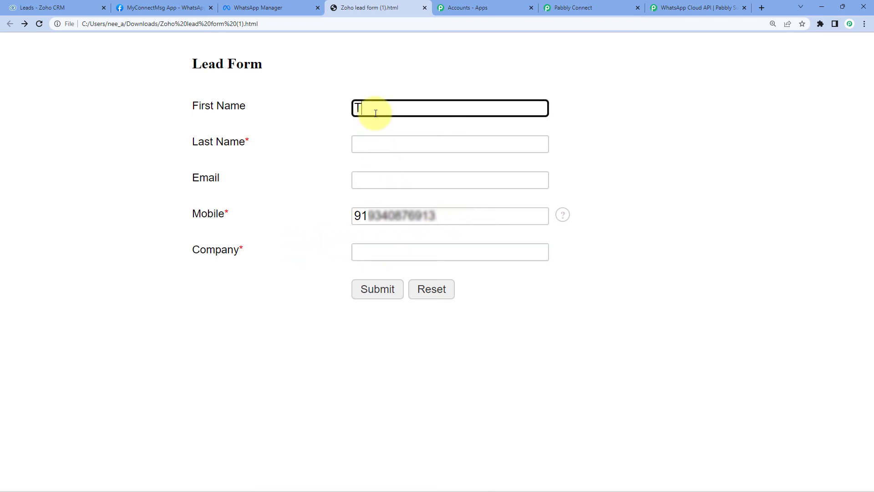
text(est)
key(Tab)
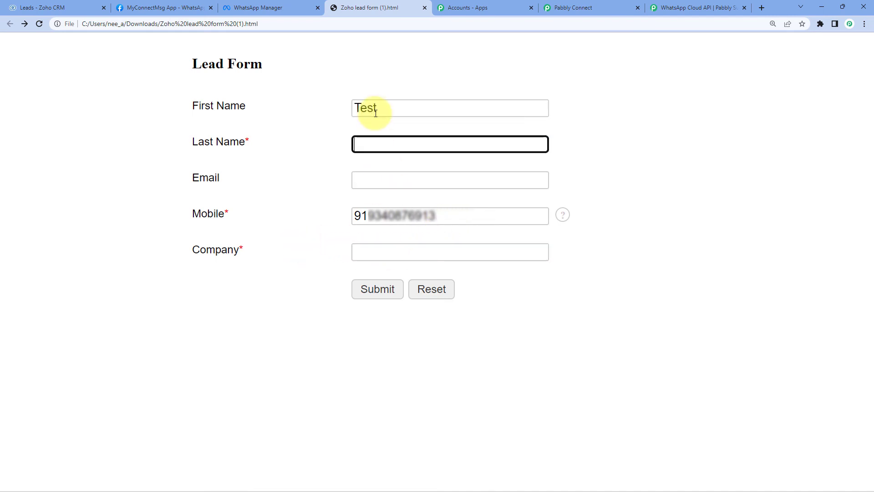
text(Lead)
key(Tab)
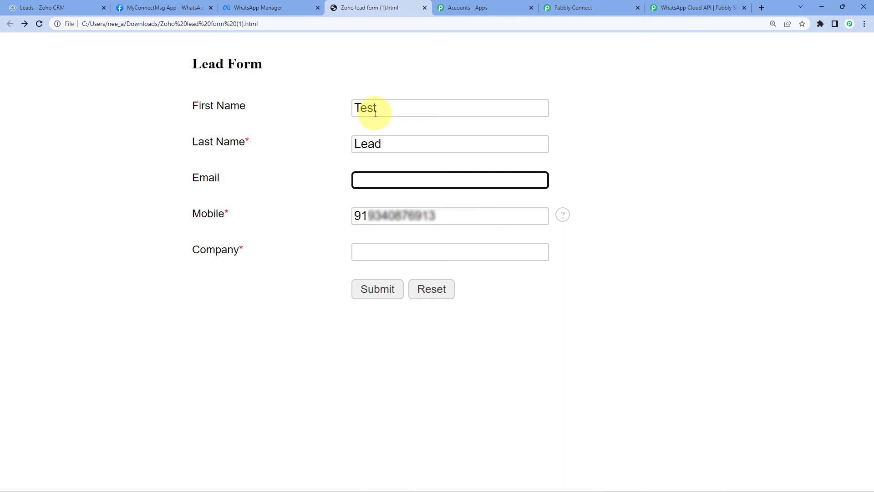
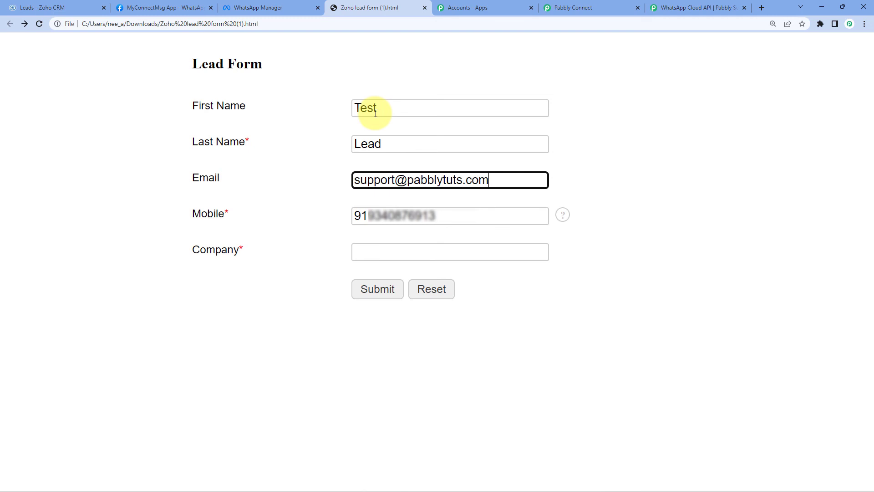
key(Tab)
key(Tab)
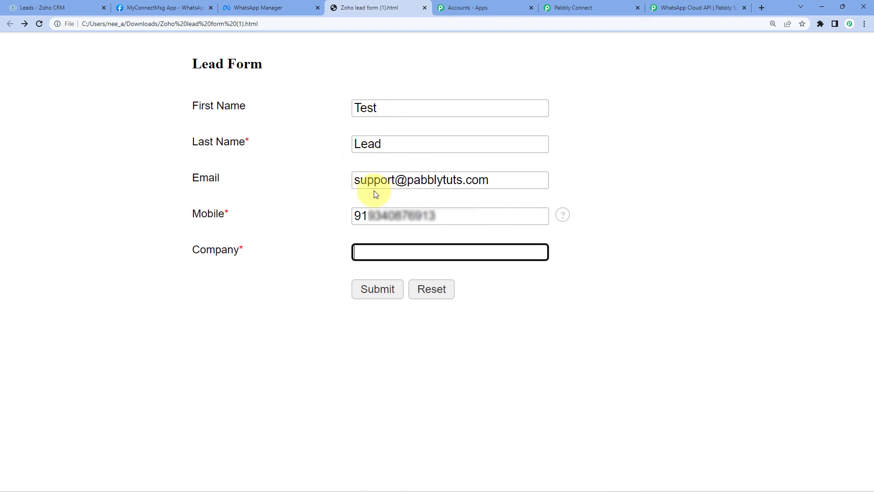
text(MB)
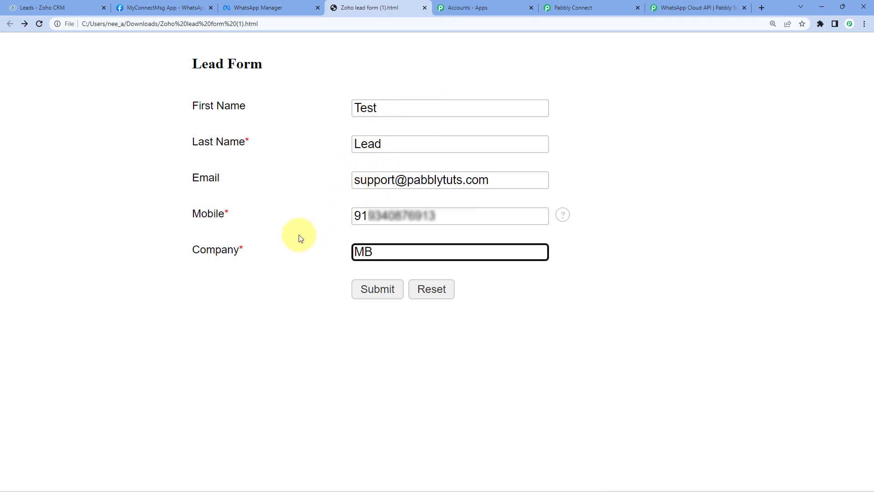
click(302, 235)
click(387, 296)
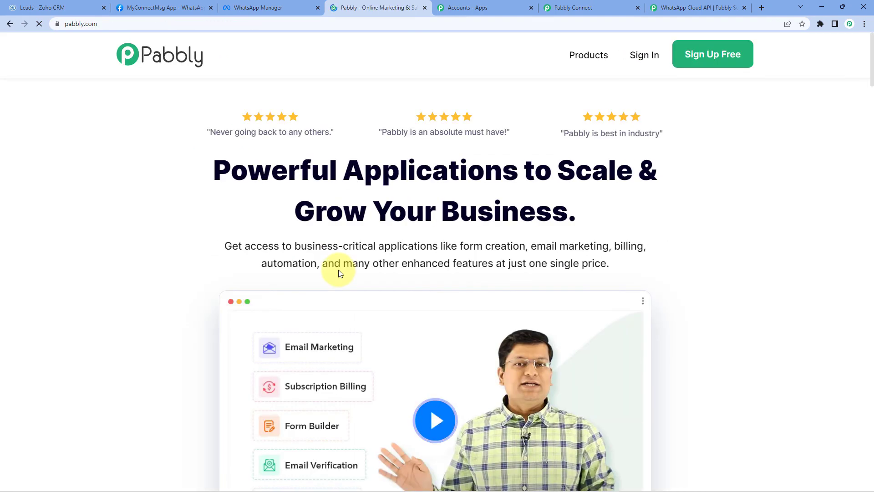
Reload the Zoho CRM Leads list to show Test Lead from MB, then open WhatsApp.
click(52, 8)
click(40, 23)
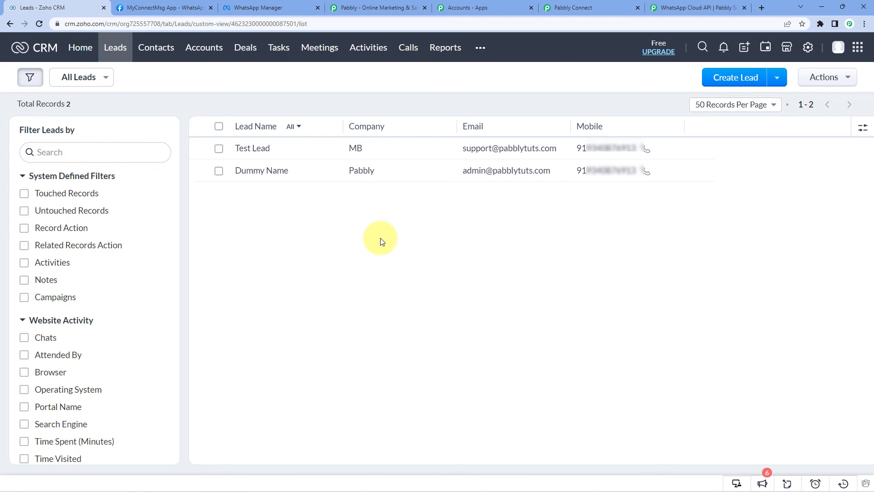
click(318, 480)
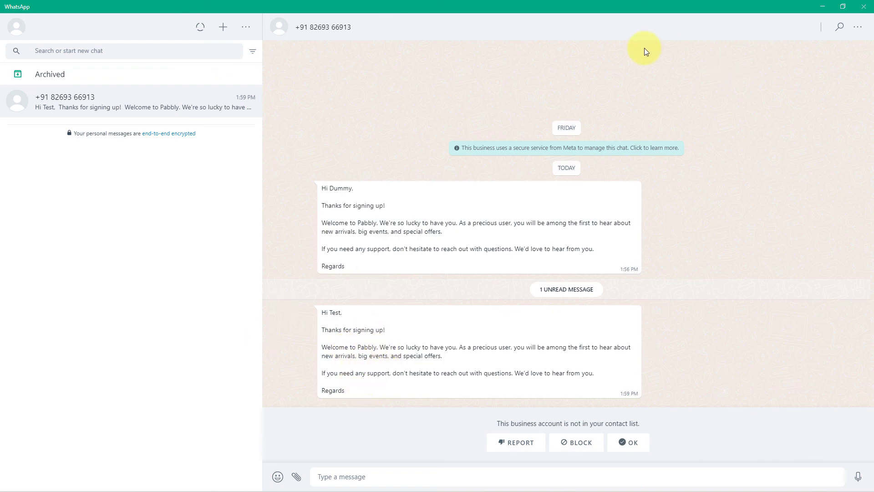
With the 'Hi Test' welcome message received, return to the 'Zoho CRM to WhatsApp' workflow.
click(843, 7)
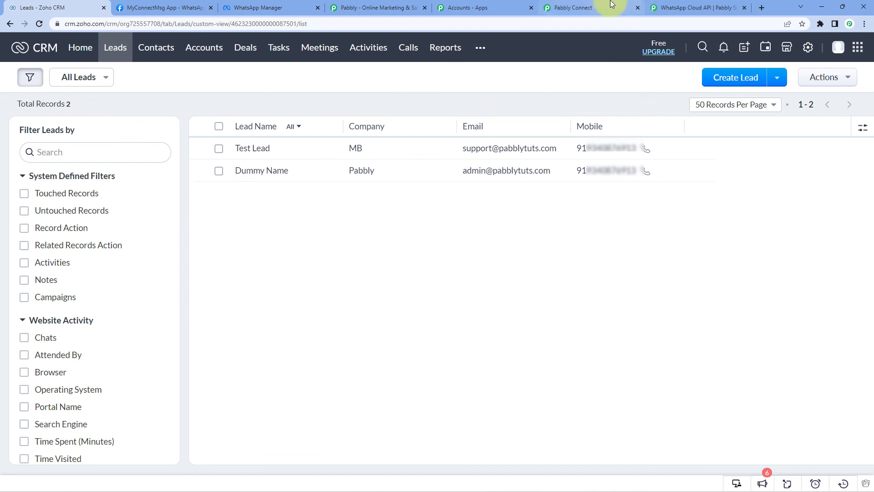
click(601, 7)
scroll(546, 198, up, 1)
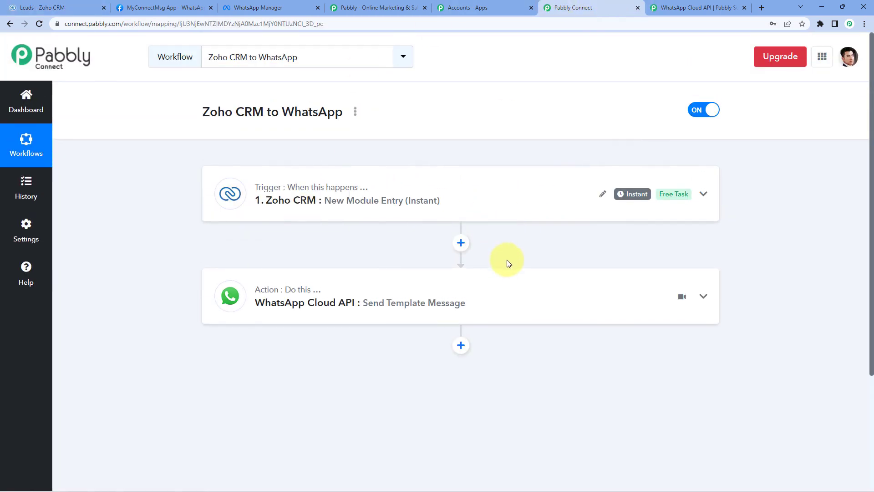